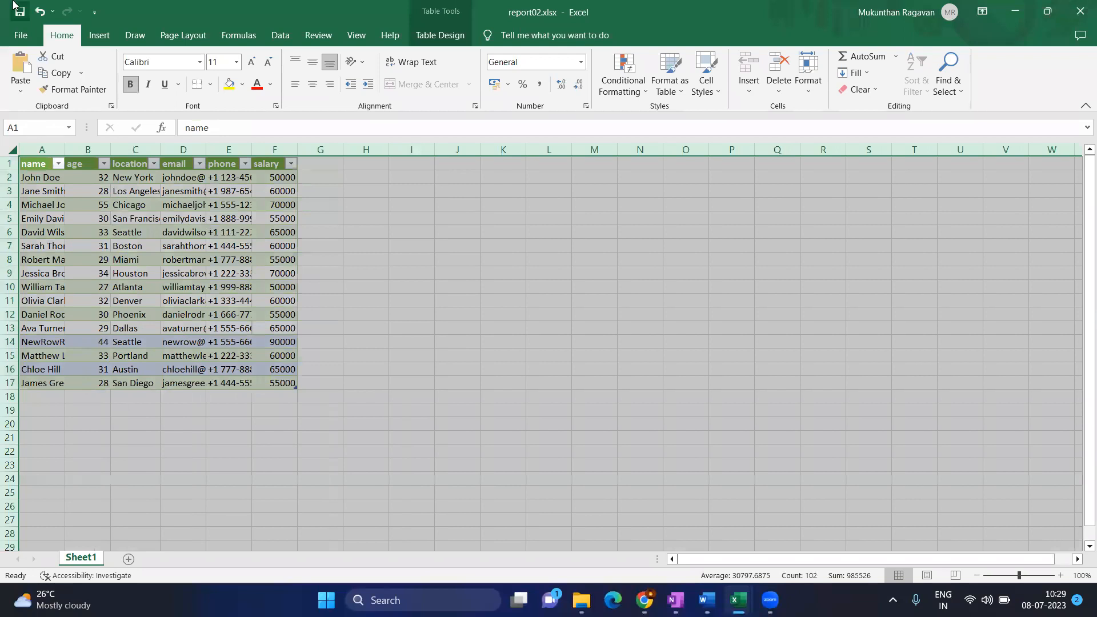
- Auto-fit the widths of all columns in the report02 worksheet to their contents
drag(64, 149, 65, 149)
double_click(64, 149)
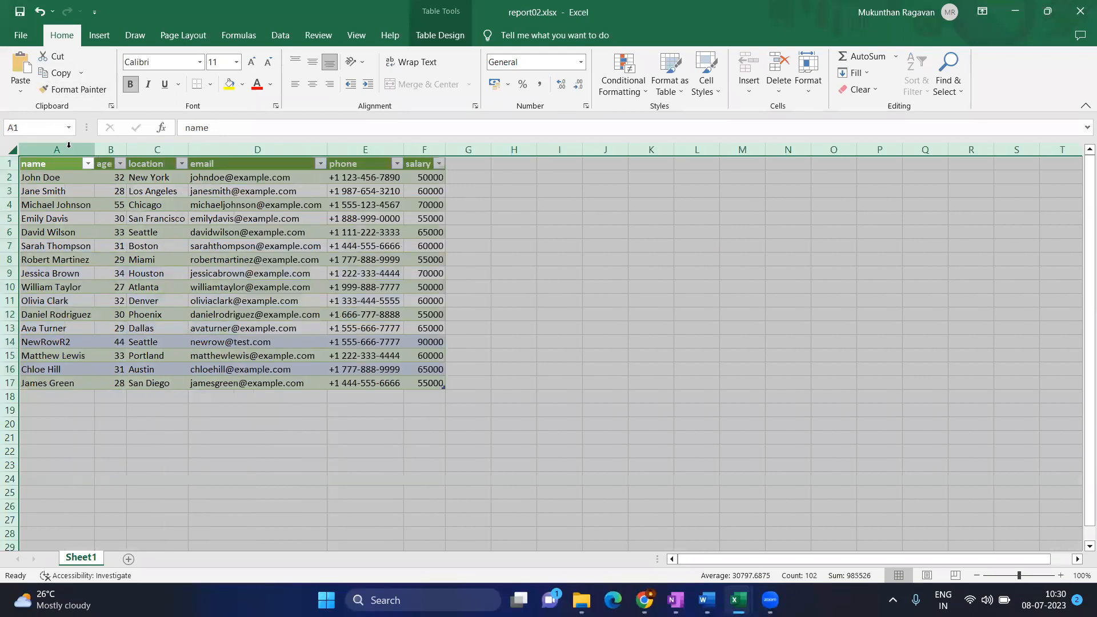
click(470, 334)
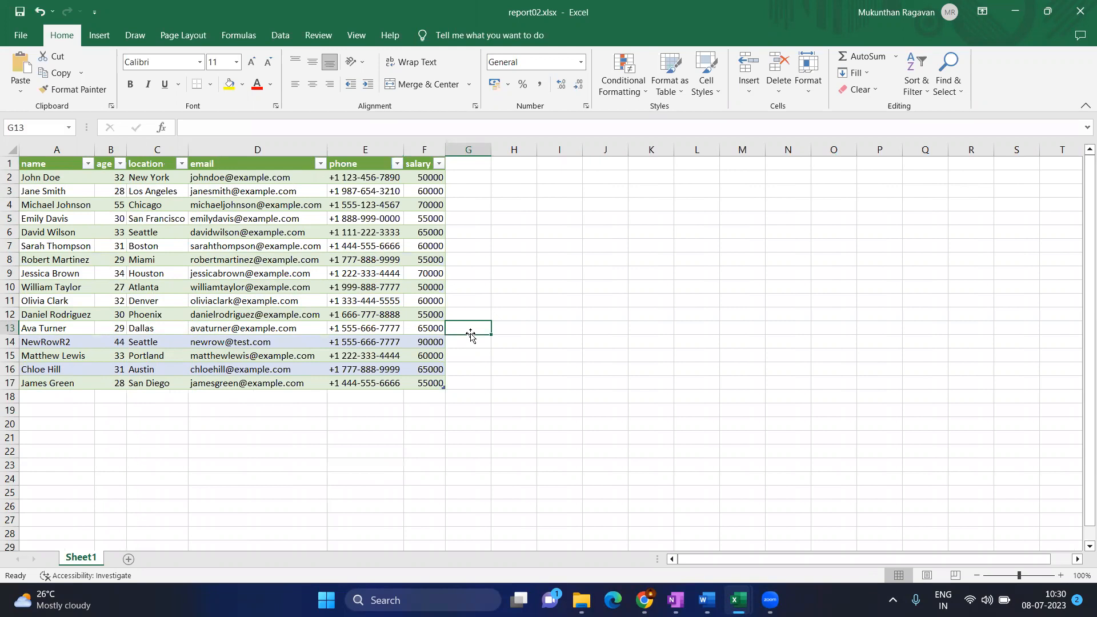
- Create a new blank workbook and save it as CompareTool.xlsx in the Reports folder
key(ctrl+n)
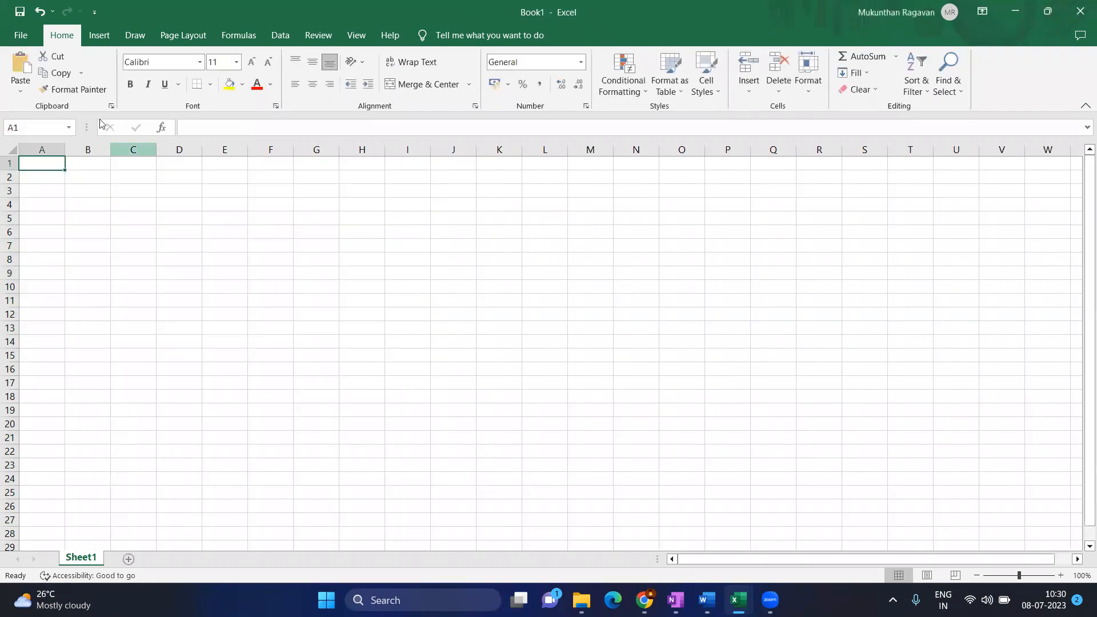
key(ctrl+s)
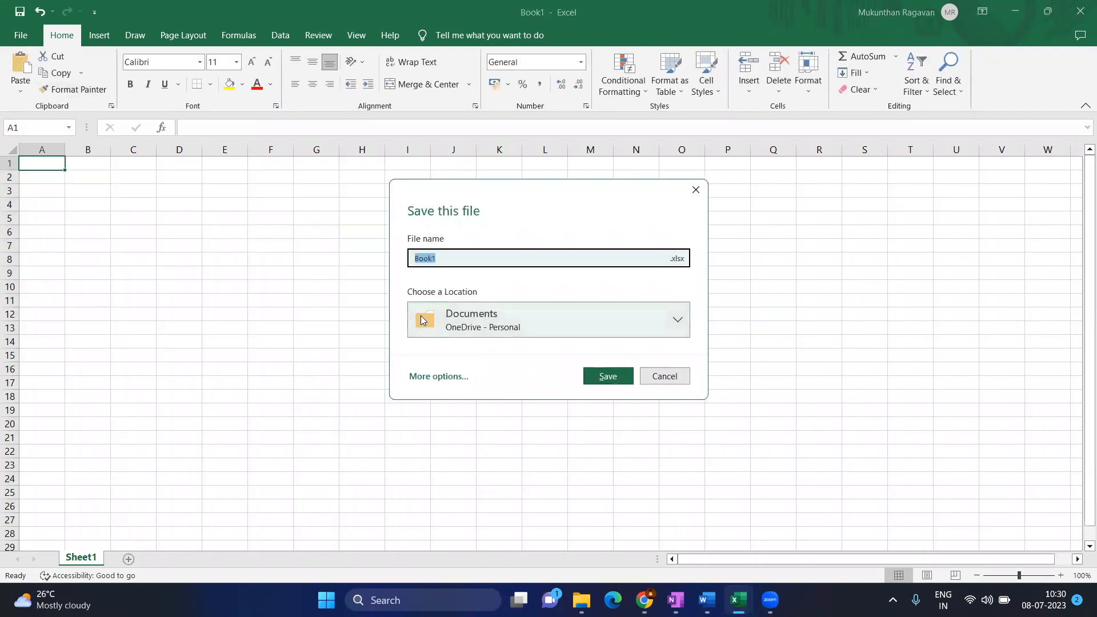
text(compareTool)
click(439, 378)
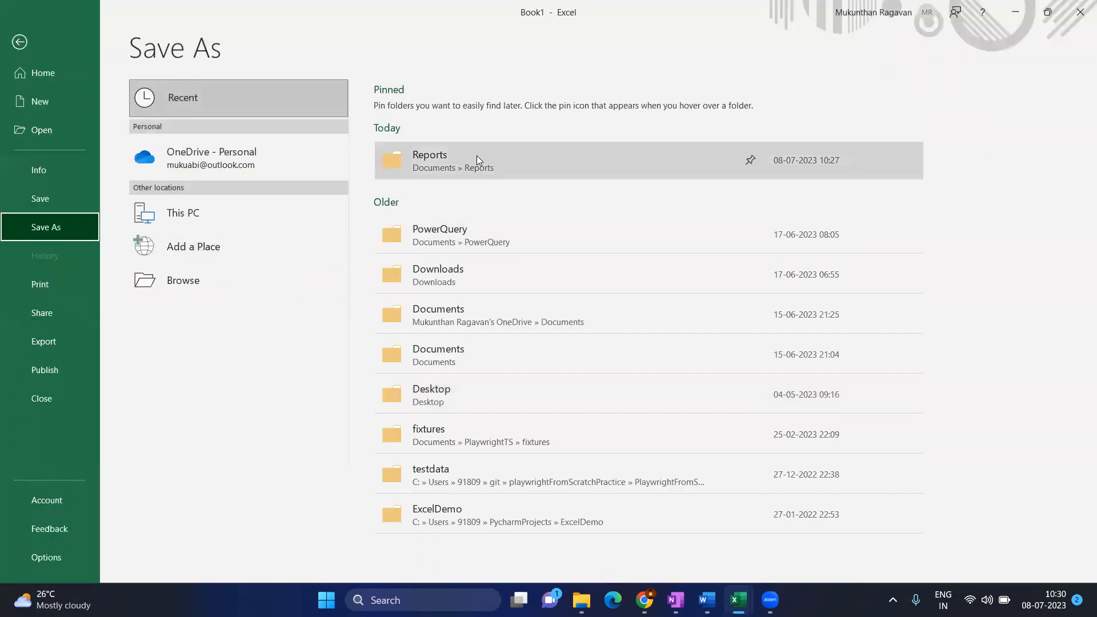
click(477, 155)
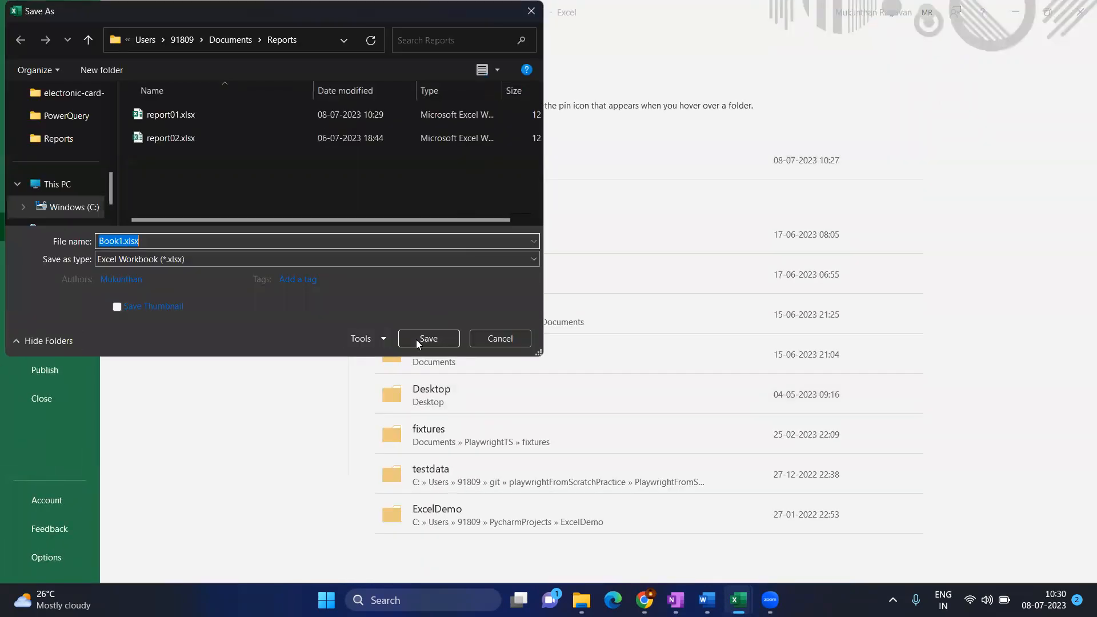
text(Compare)
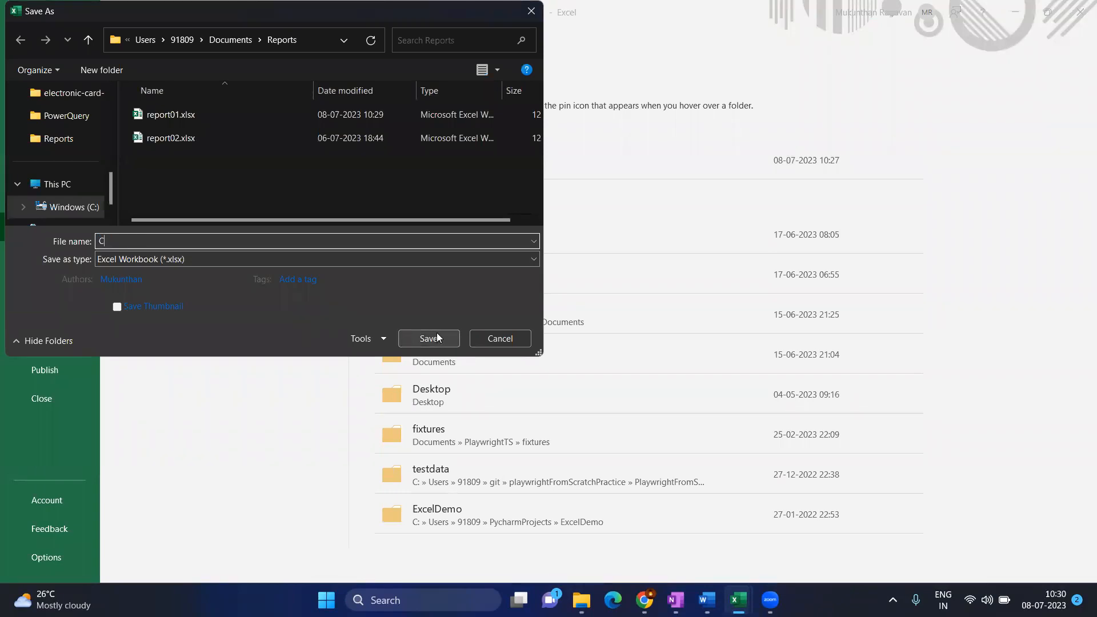
key(BackSpace)
text(TOo)
key(BackSpace)
key(BackSpace)
text(ool)
key(Return)
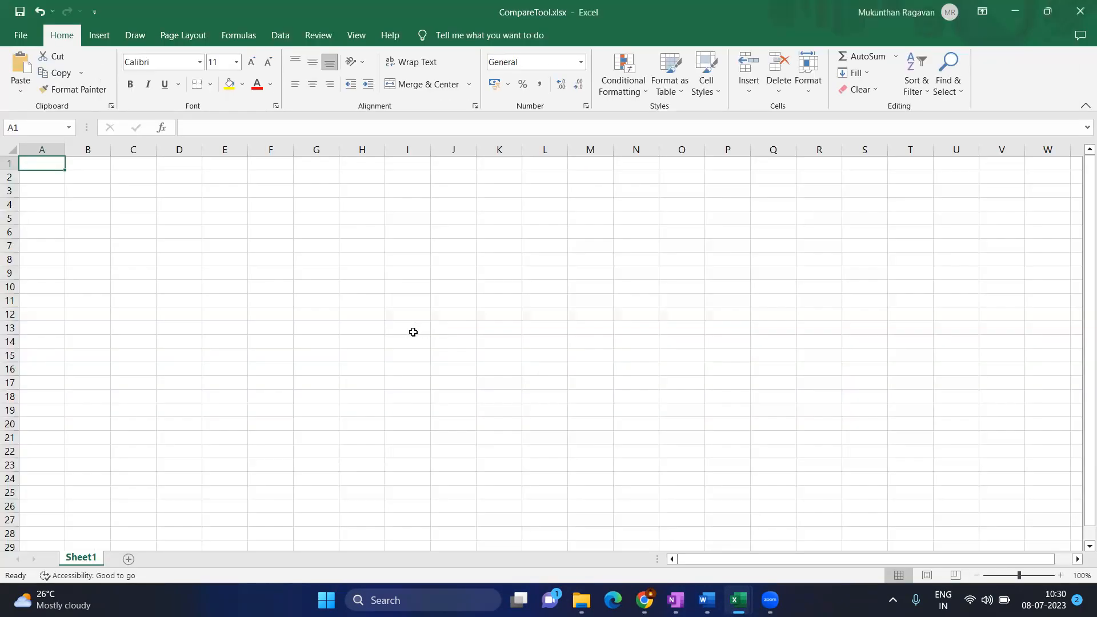
- Import Table1 from the report01.xlsx workbook and open it in the Power Query Editor for transformation
click(282, 36)
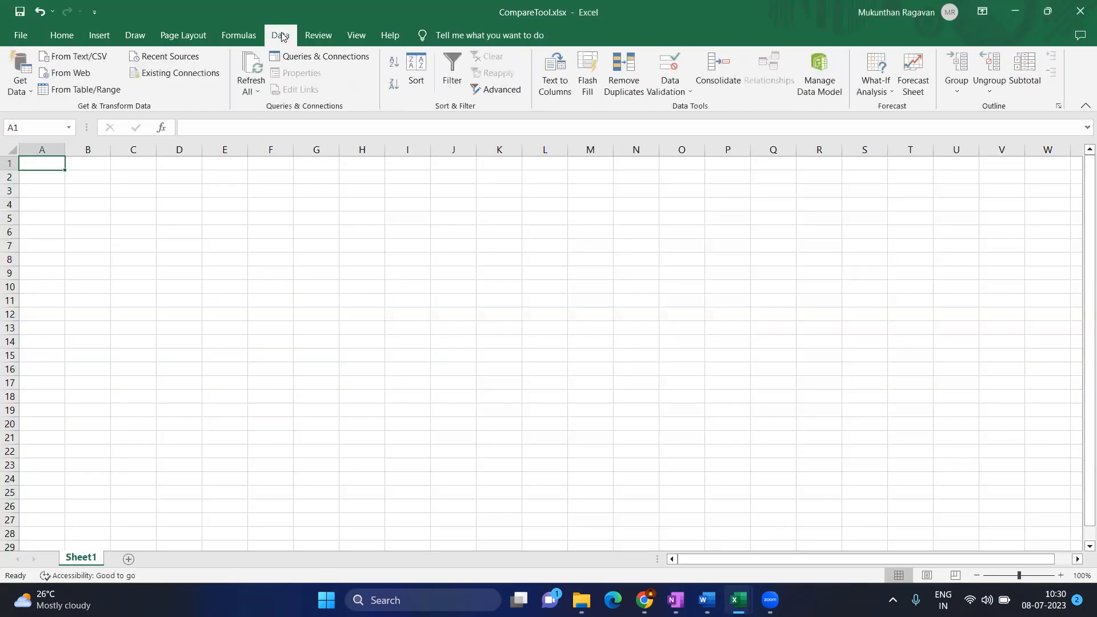
click(27, 93)
mouse_move(86, 115)
click(224, 117)
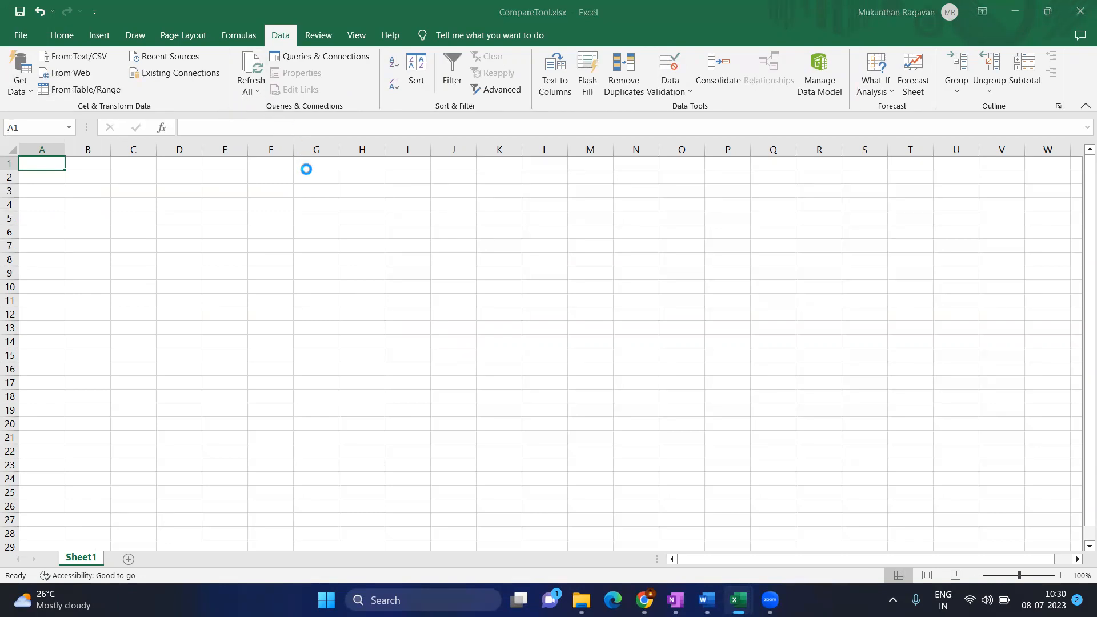
click(200, 138)
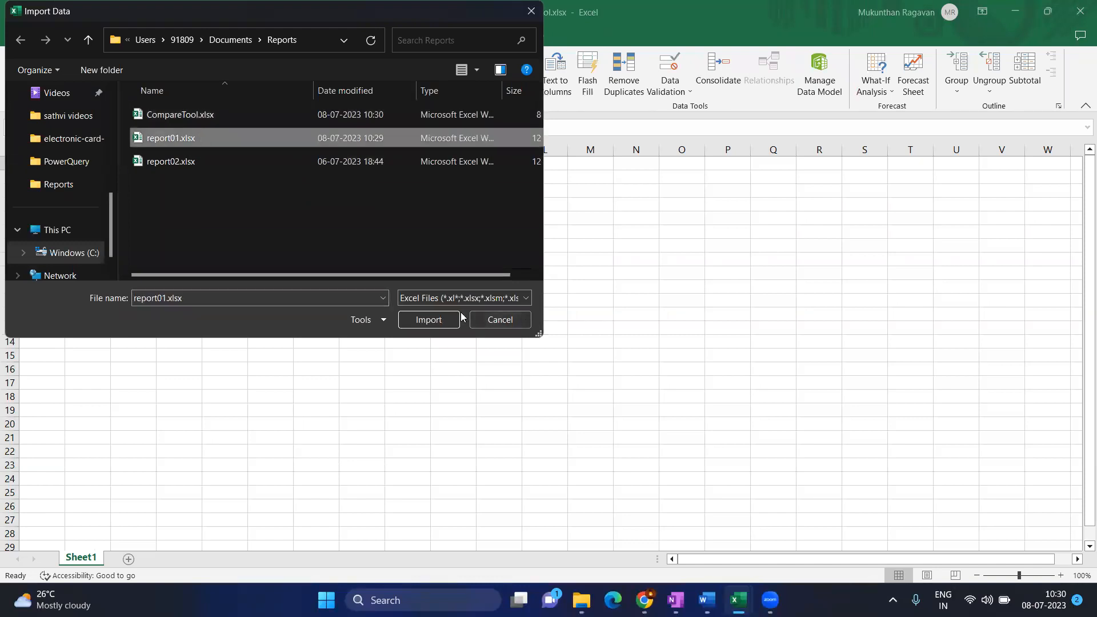
click(443, 321)
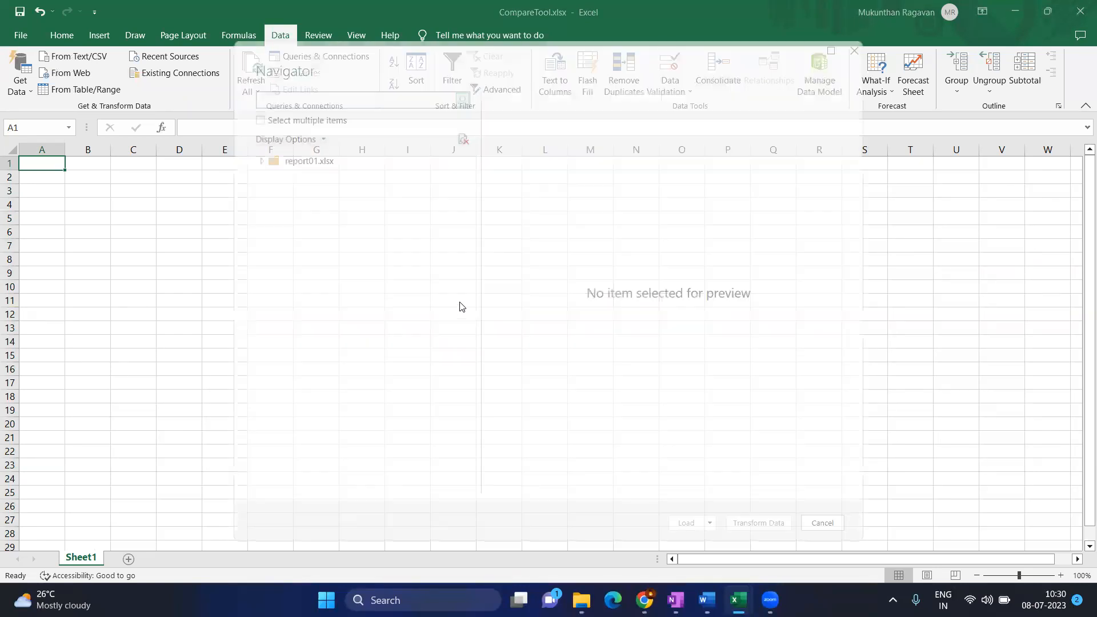
click(316, 181)
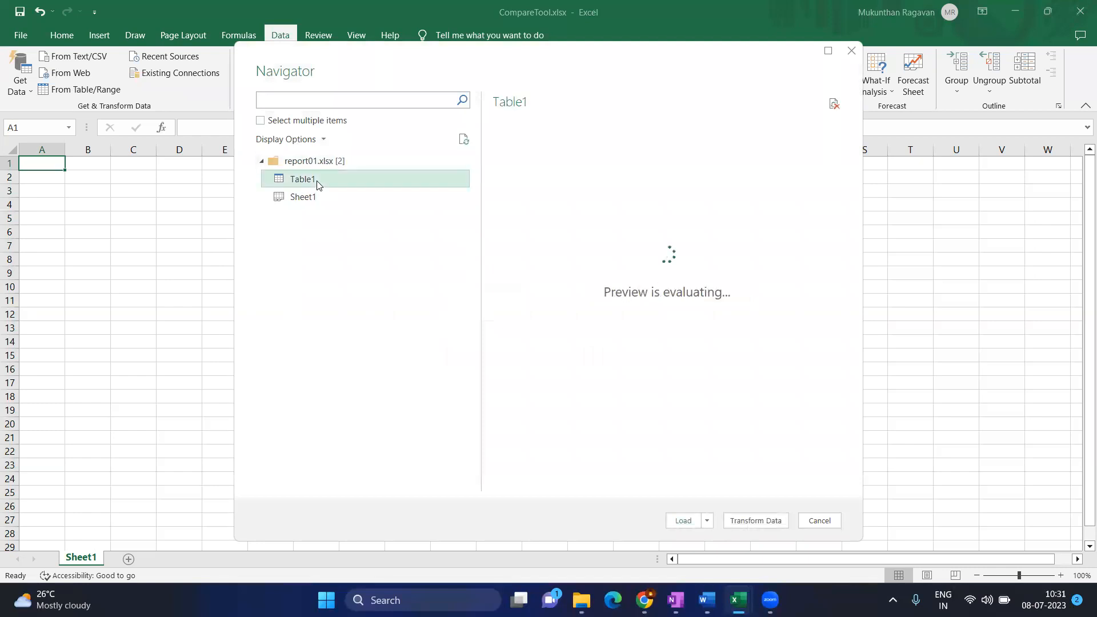
click(738, 527)
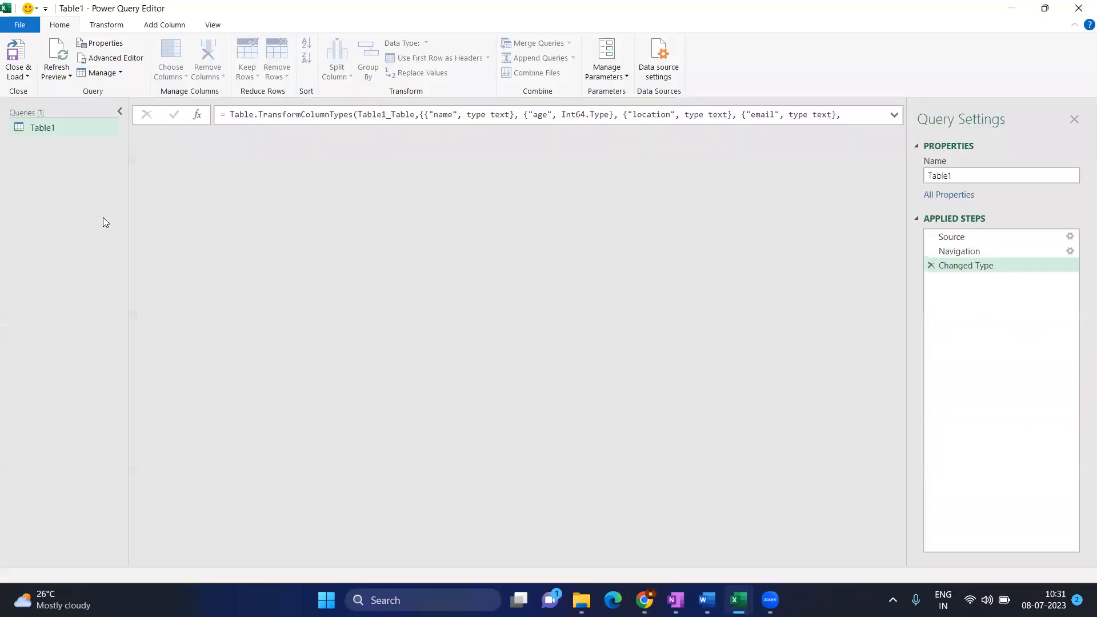
- Add a new query from the report02.xlsx workbook, loading its Table1
right_click(39, 171)
mouse_move(86, 194)
mouse_move(147, 200)
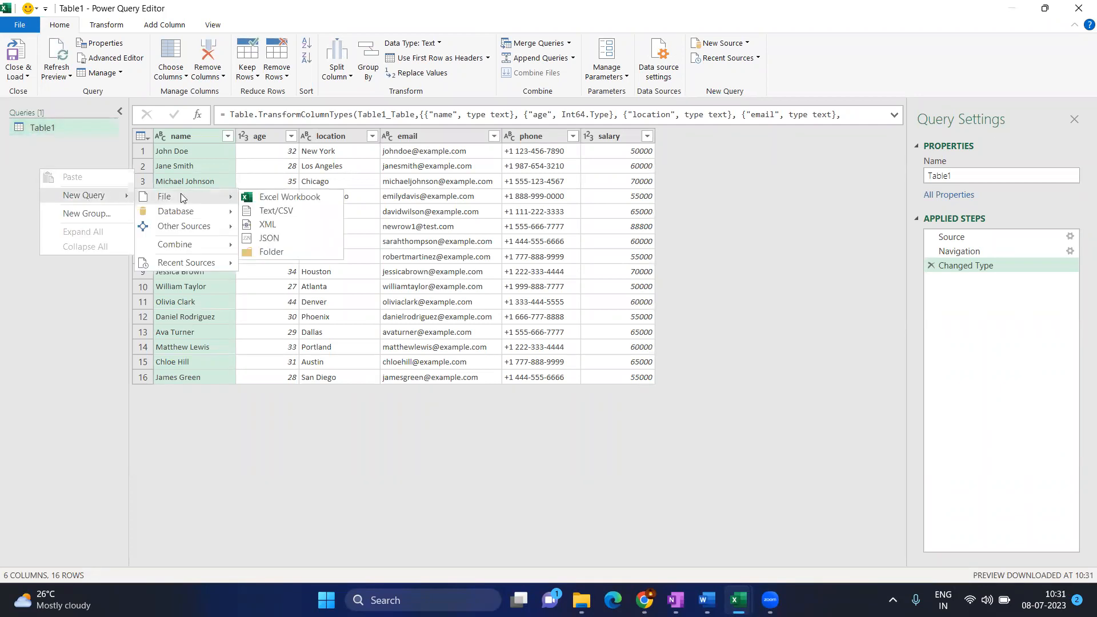
click(308, 200)
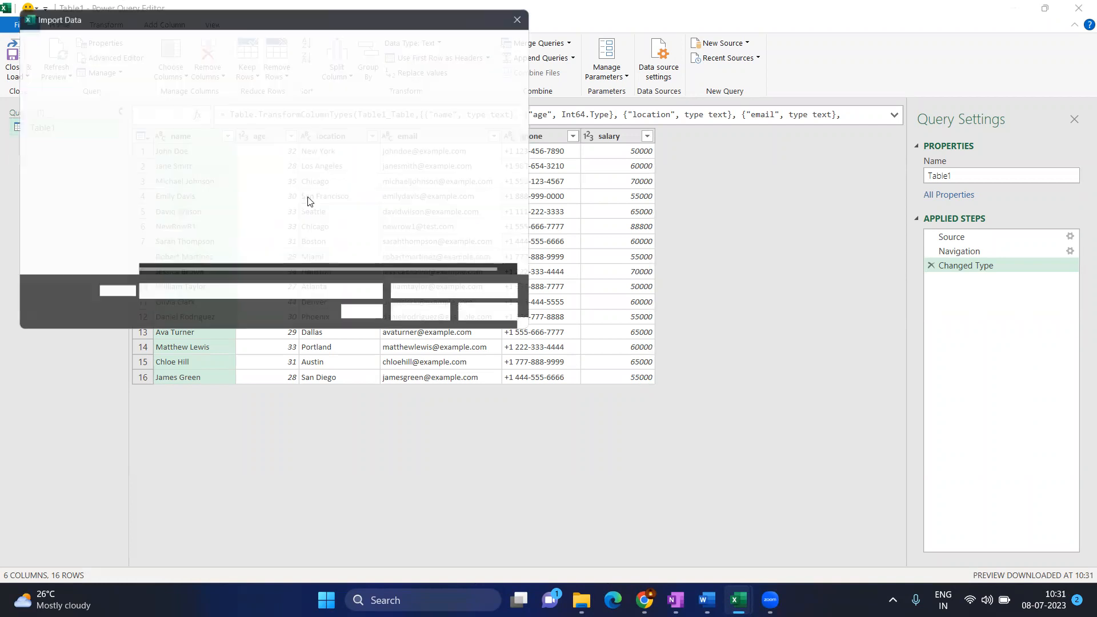
click(211, 161)
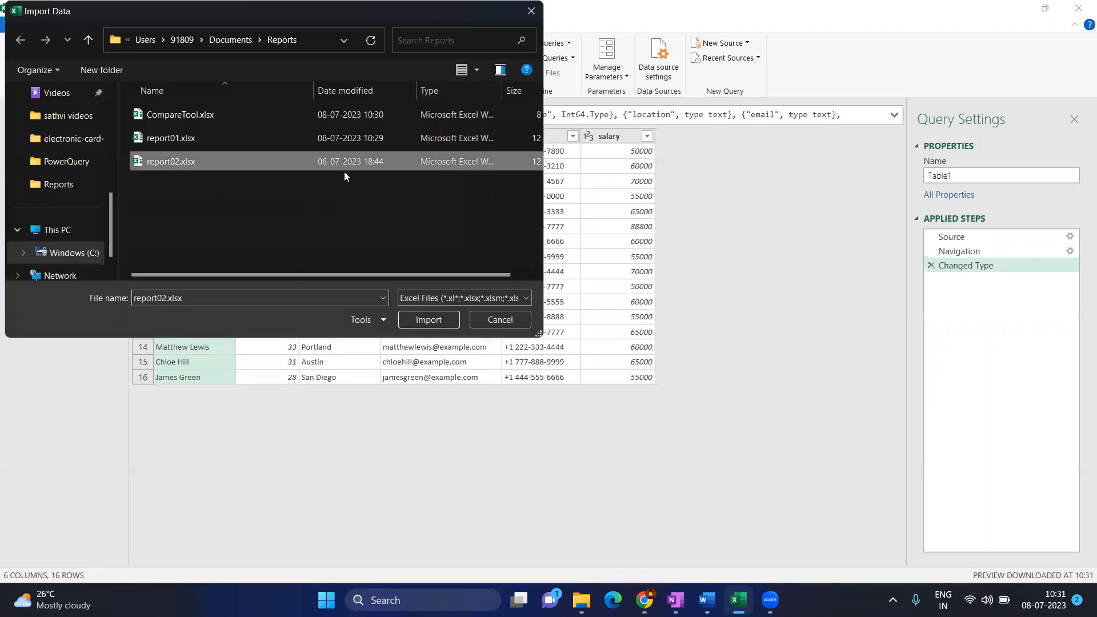
click(427, 319)
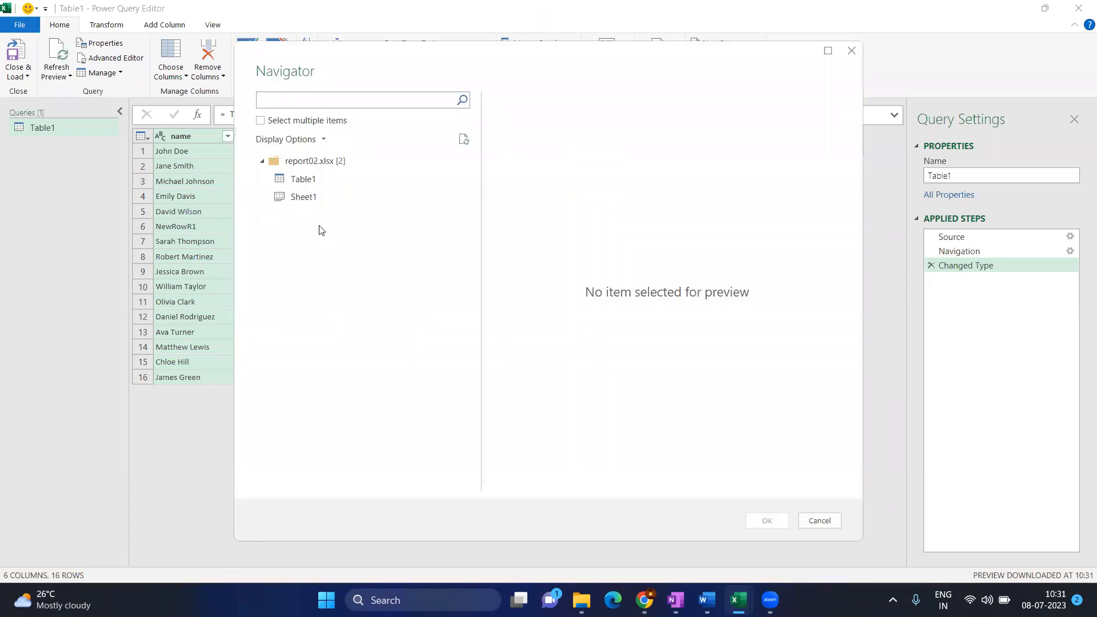
click(320, 179)
click(760, 519)
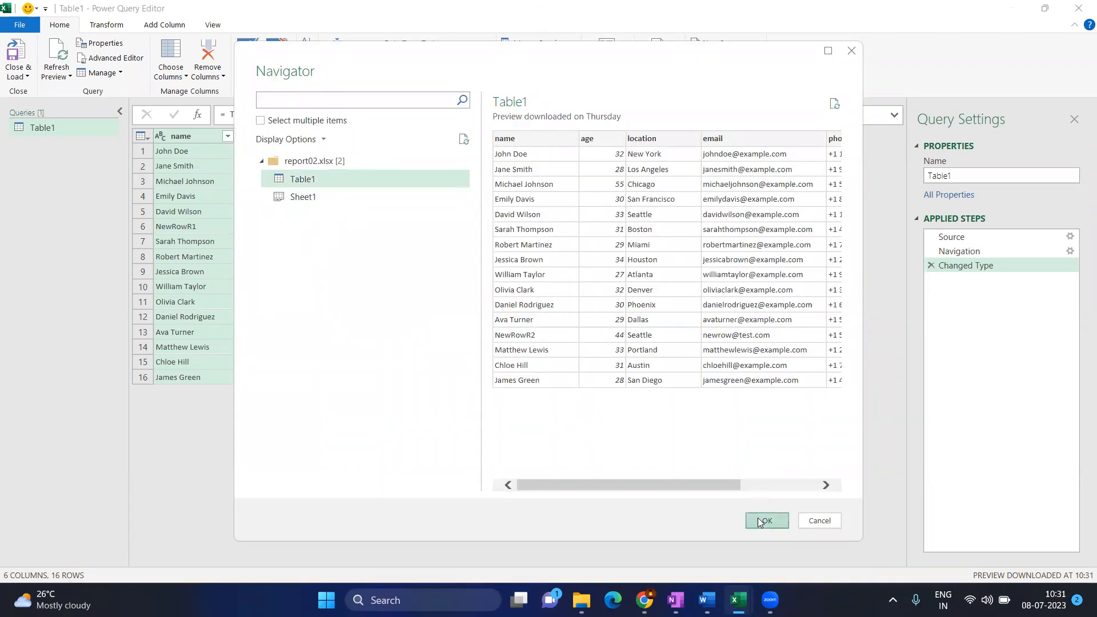
- Rename the query from report02.xlsx as Table2
click(974, 176)
key(BackSpace)
key(BackSpace)
key(BackSpace)
key(BackSpace)
key(BackSpace)
text(2)
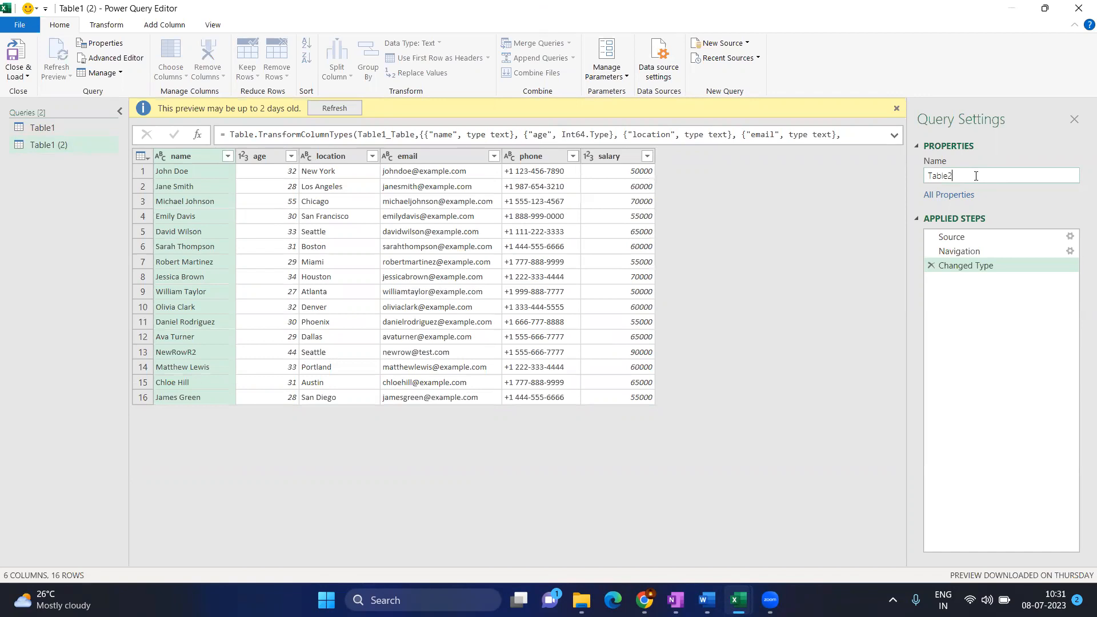
key(Return)
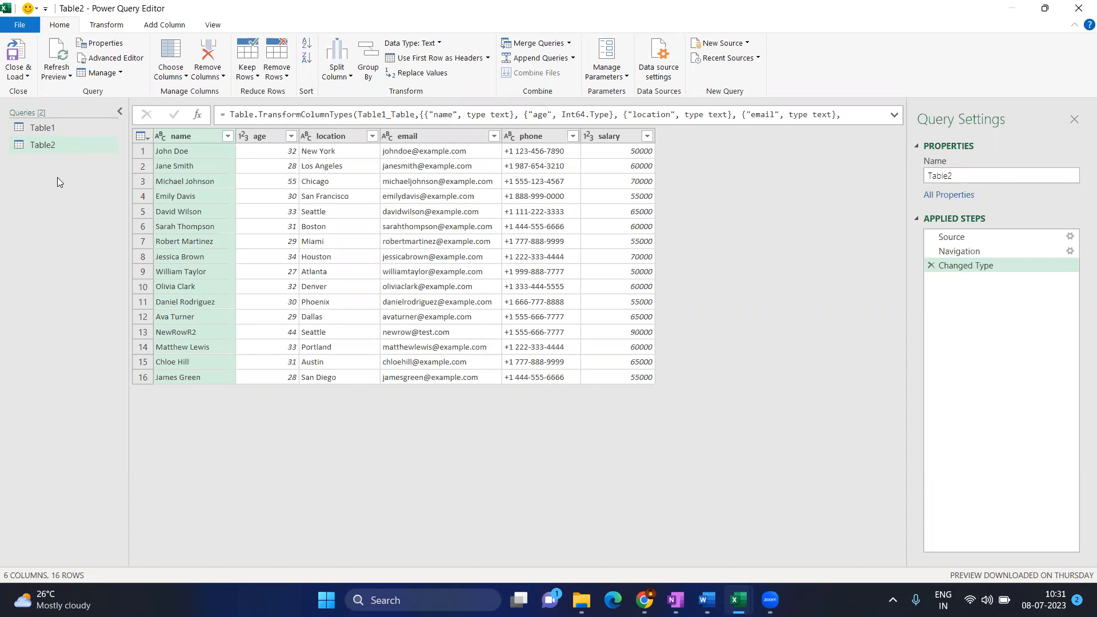
- Start merging queries as a new query, with Table1 as the first table and Table2 as the second
click(569, 43)
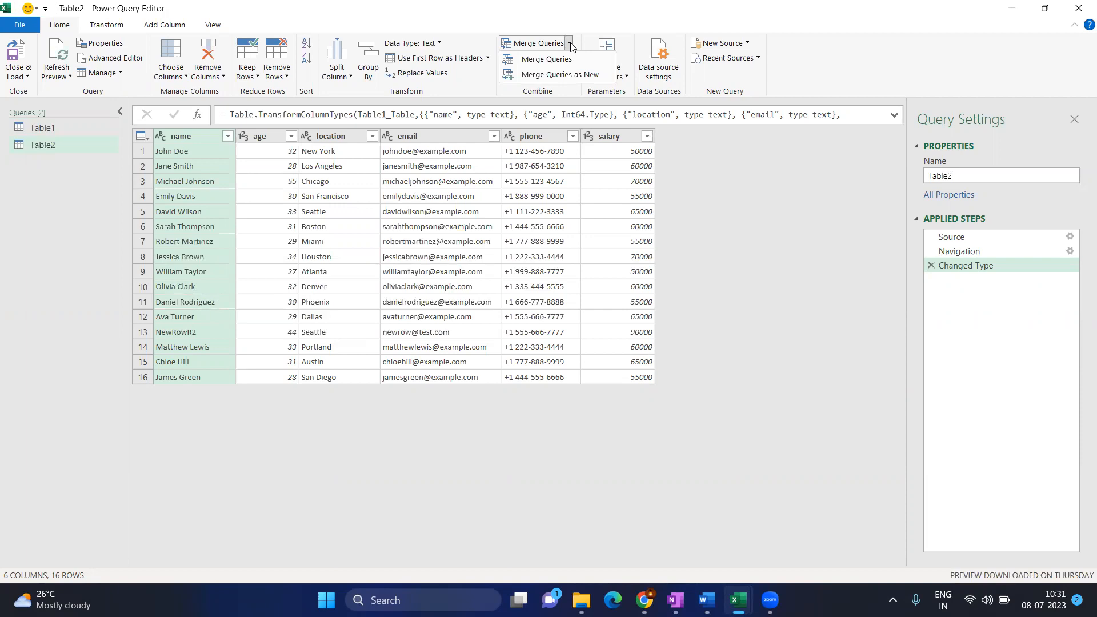
click(584, 77)
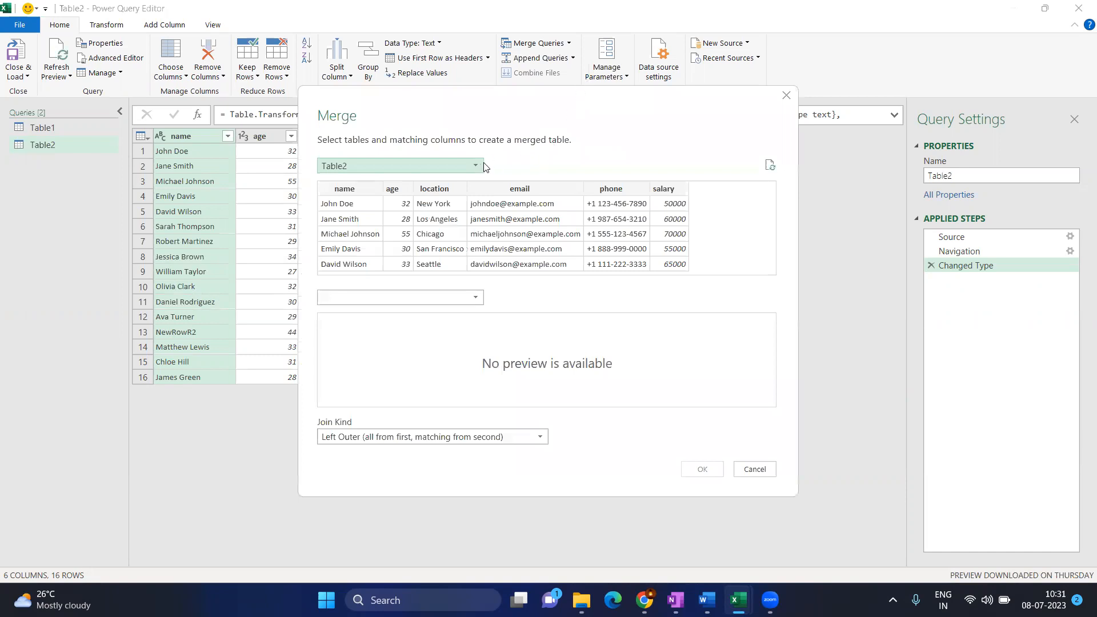
click(477, 166)
click(433, 175)
click(422, 296)
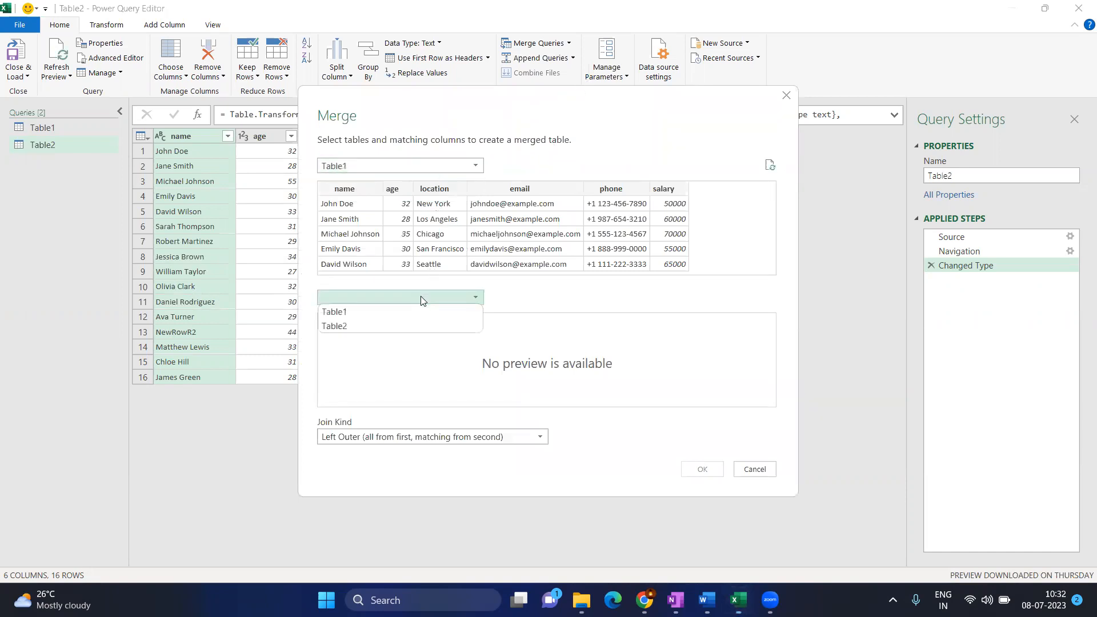
click(374, 325)
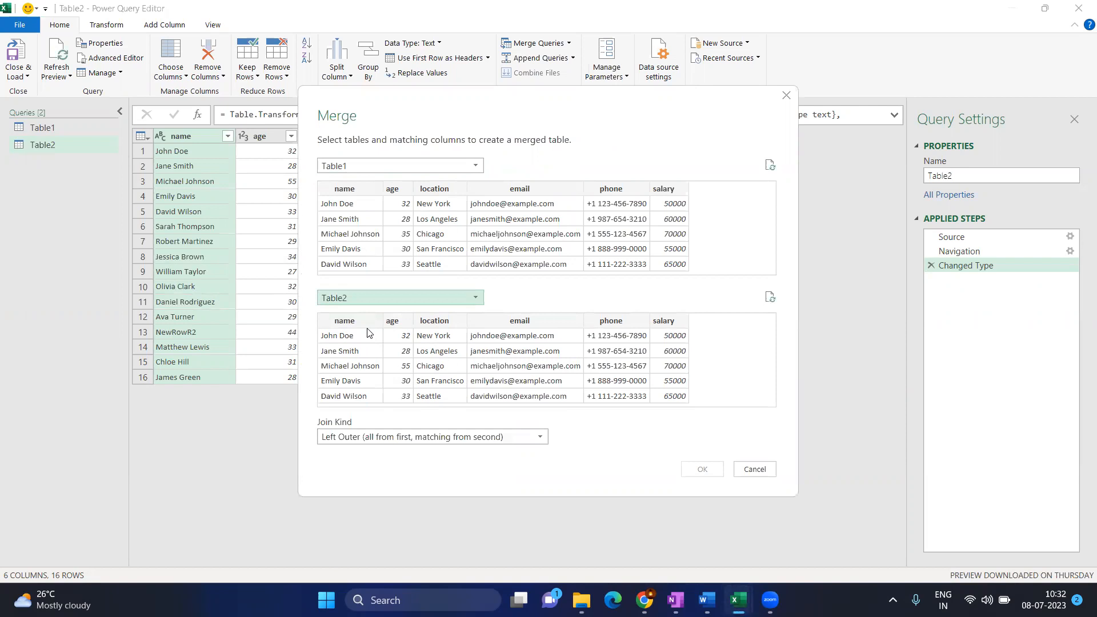
- Select the name column in Table2 and the name, age, location, email, phone and salary columns in Table1 for matching
click(355, 239)
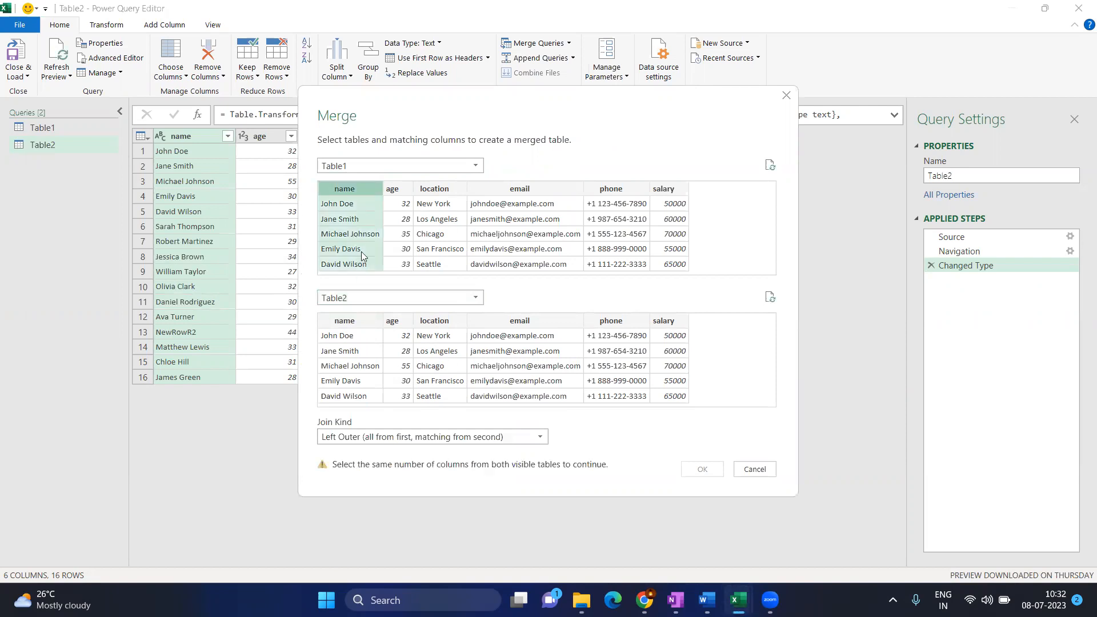
click(335, 369)
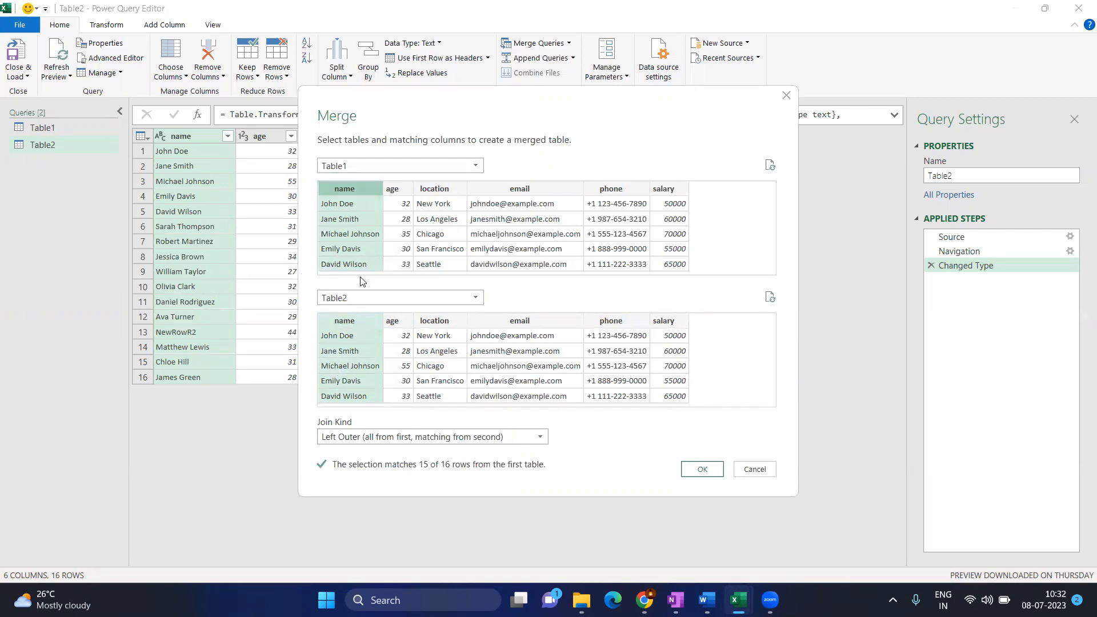
click(402, 247)
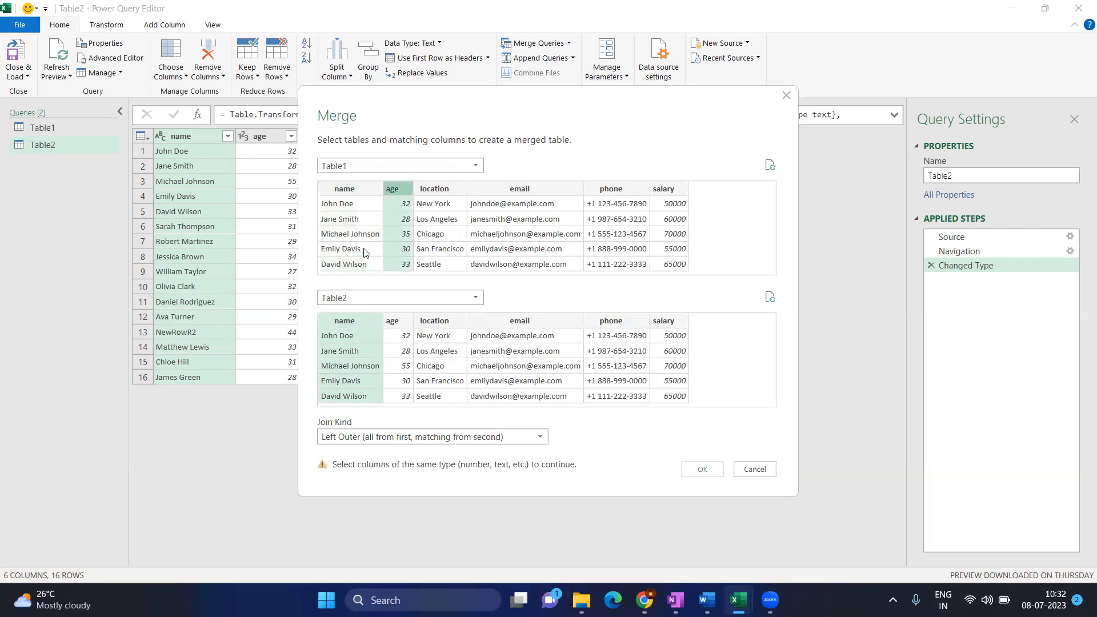
click(359, 248)
ctrl+click(407, 242)
ctrl+click(420, 243)
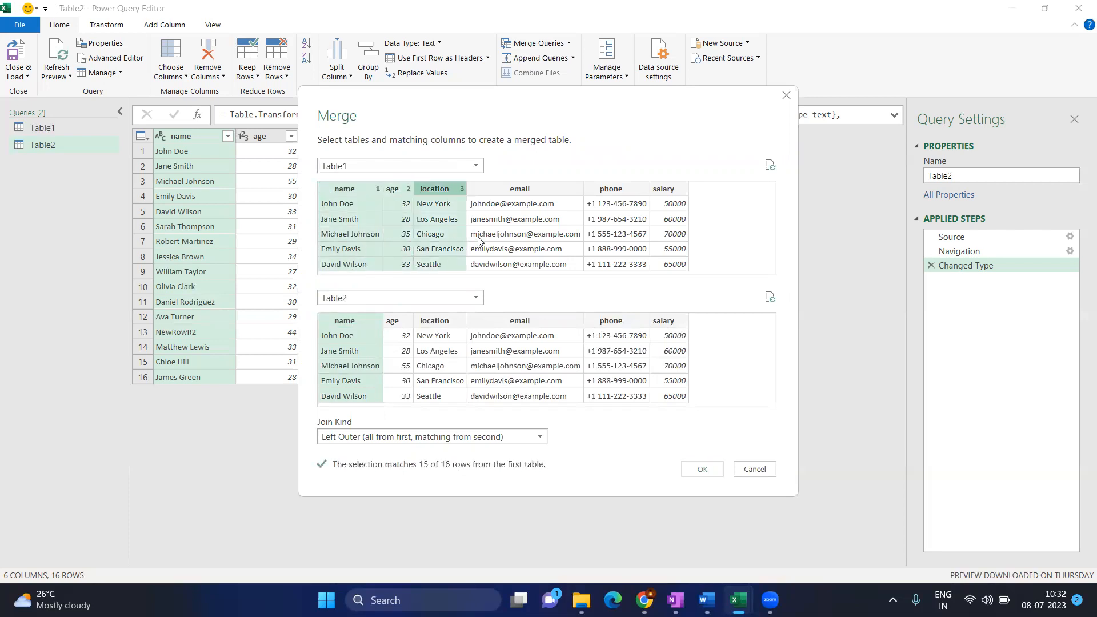
ctrl+click(563, 235)
ctrl+click(642, 225)
ctrl+click(660, 225)
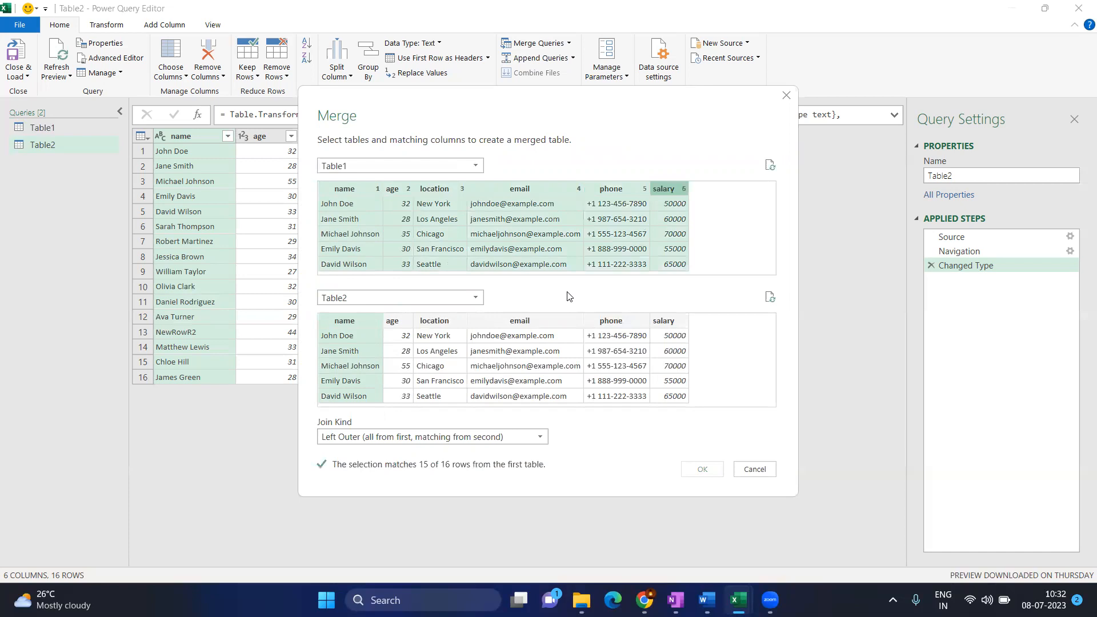
- Add Table2's age, location, email, phone and salary columns to the matching selection, in that order
ctrl+click(396, 382)
ctrl+click(452, 369)
ctrl+click(504, 356)
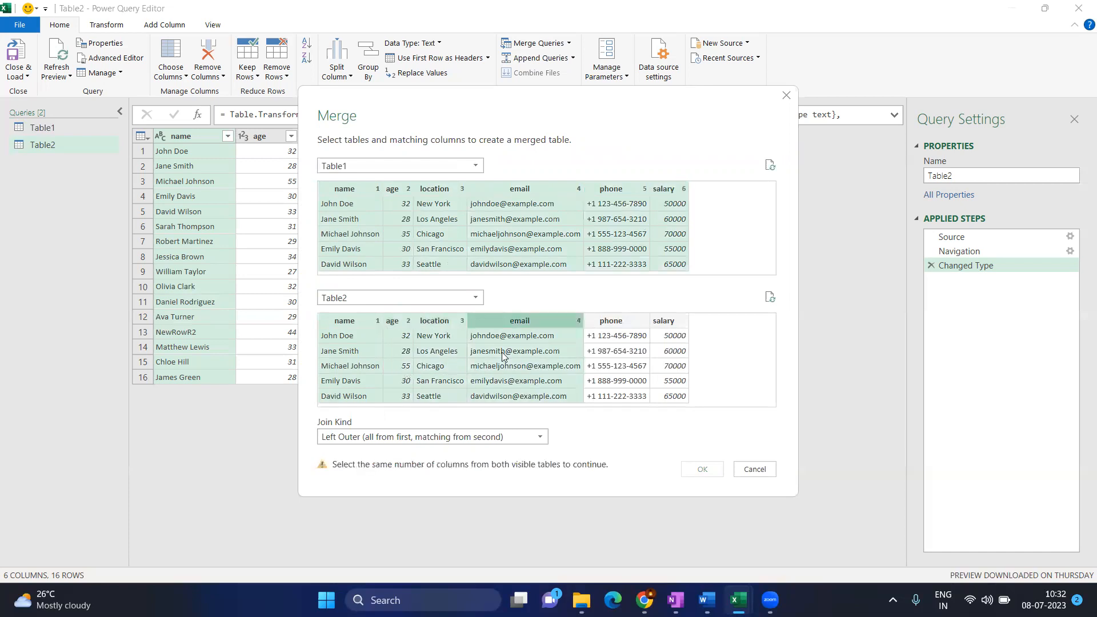
ctrl+click(620, 351)
ctrl+click(653, 342)
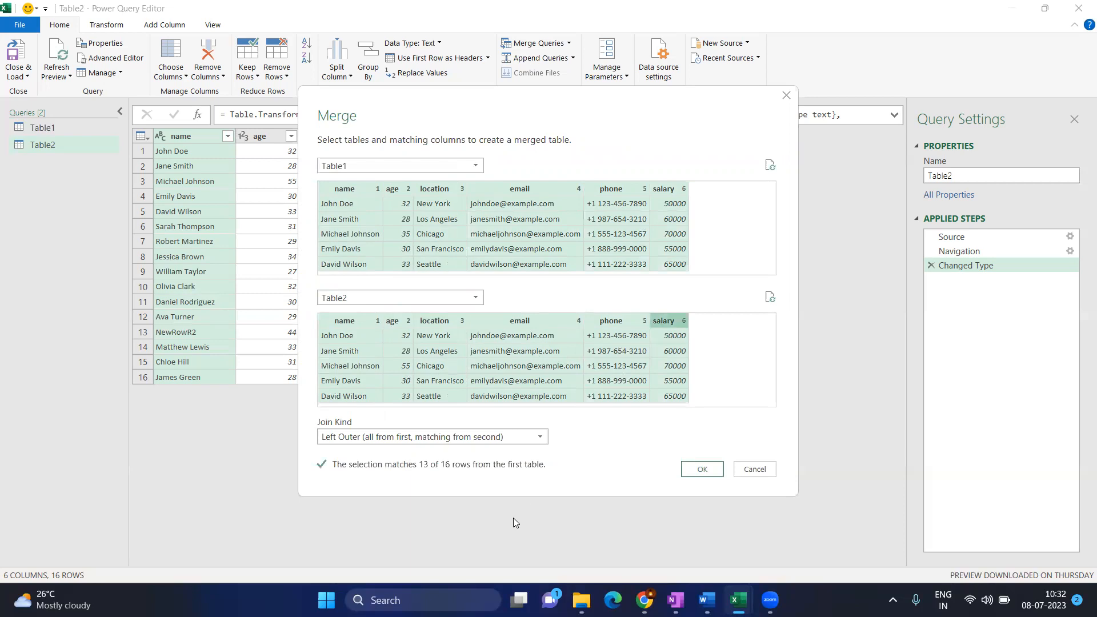
- Set the join kind to Left Anti (rows only in first) and create the merged query
click(446, 437)
click(415, 509)
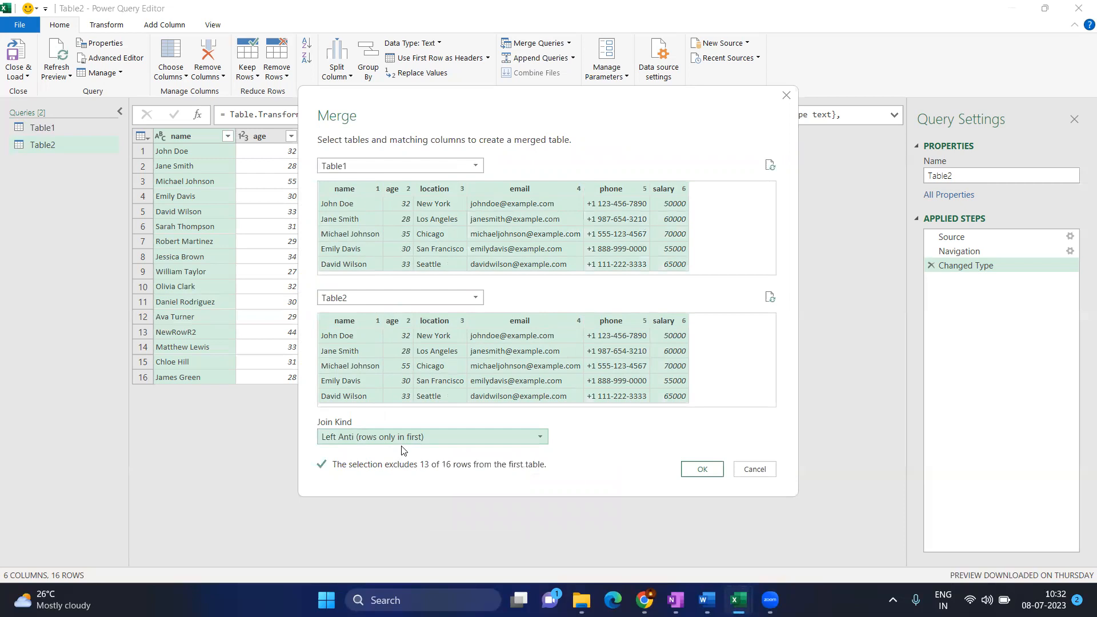
click(706, 470)
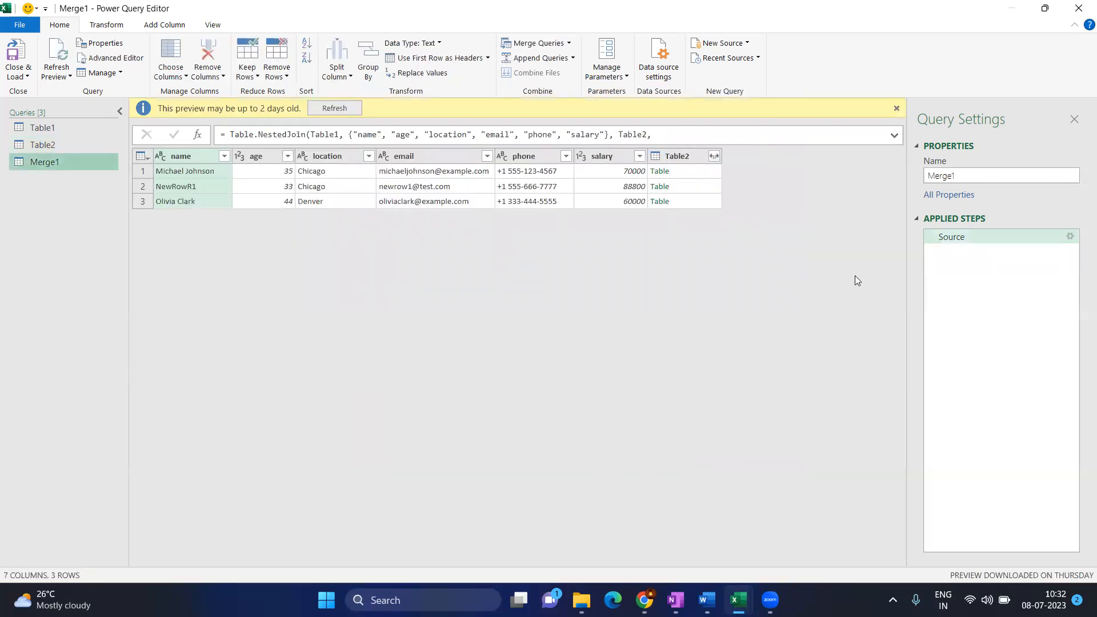
- Rename the merged query as Left-Anti and expand all Table2 columns, using the original column name as prefix
drag(958, 176, 936, 176)
text(Left)
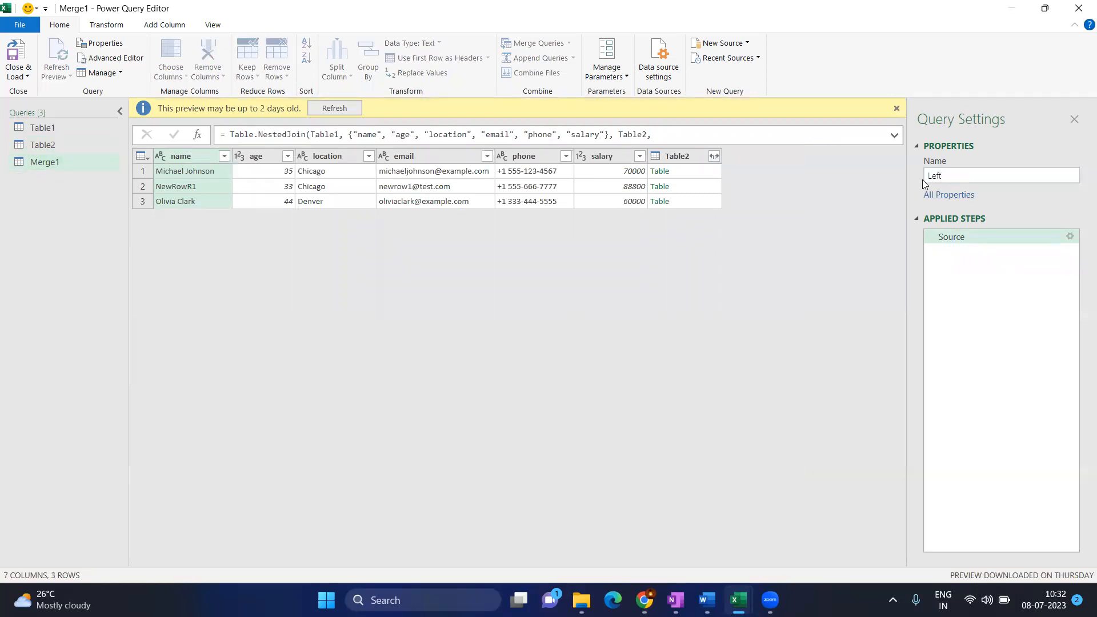
text(-Anti)
key(Return)
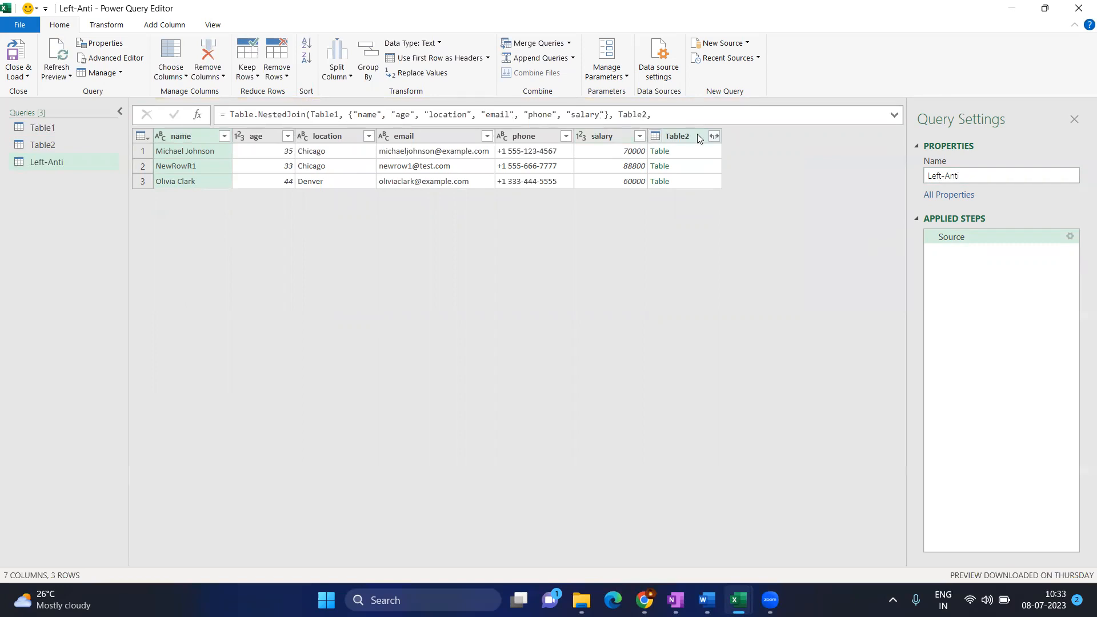
click(713, 137)
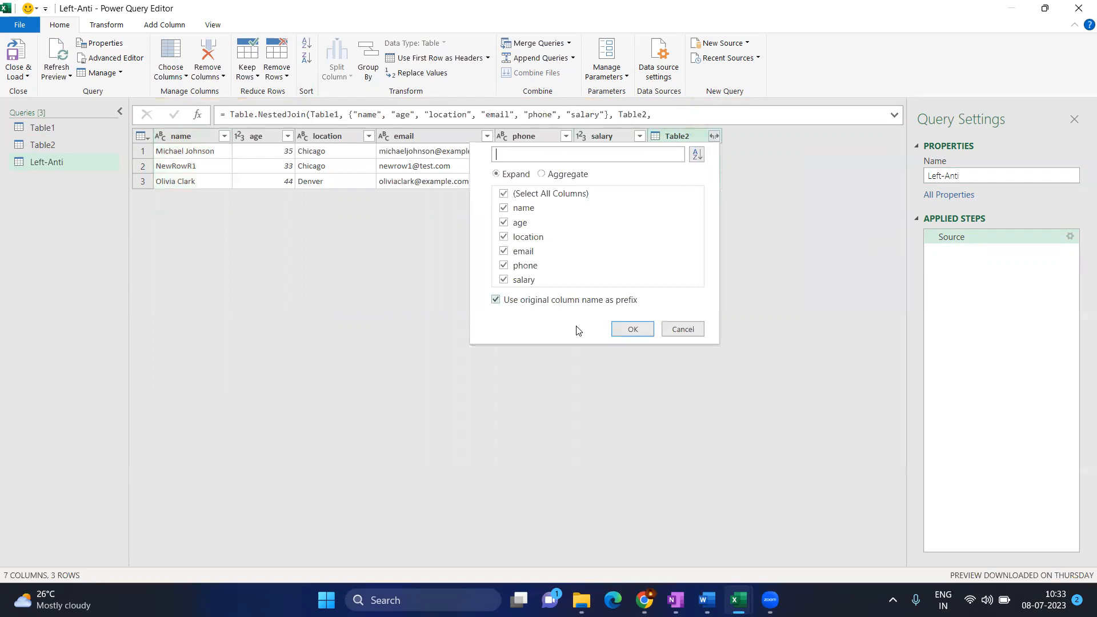
click(620, 325)
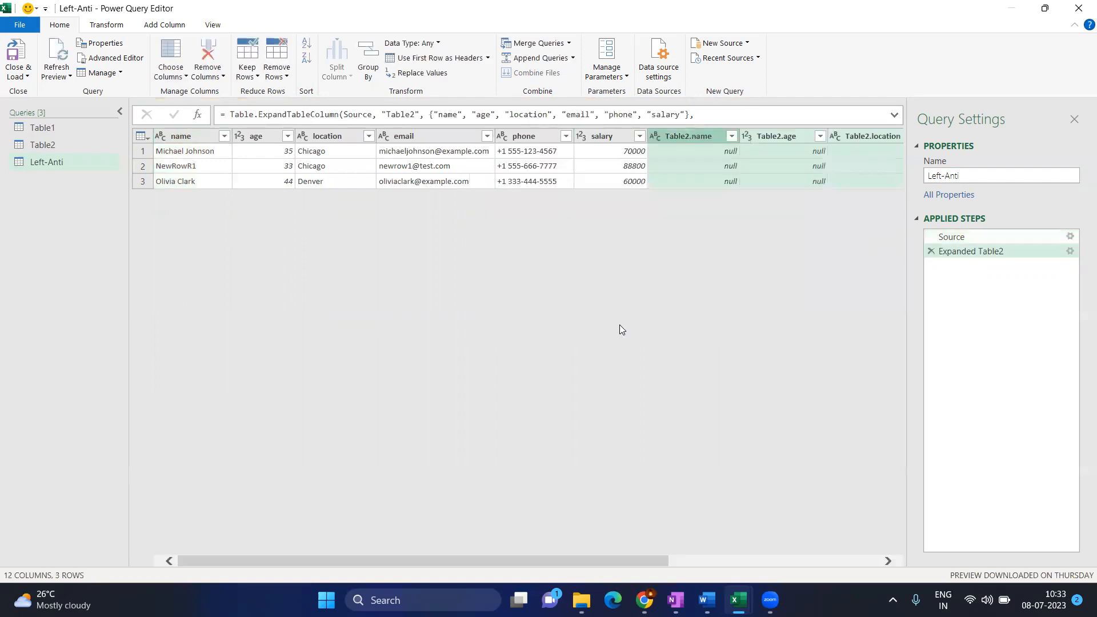
- Examine the second row of the Left-Anti result across the expanded Table2 columns and the original Table1 columns
click(690, 165)
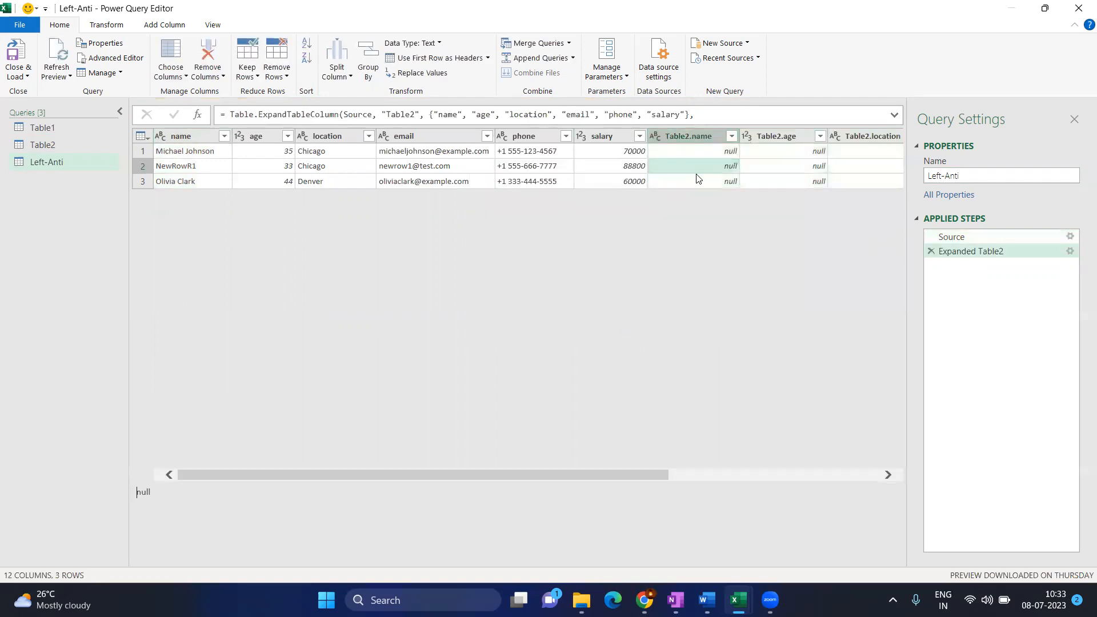
click(705, 168)
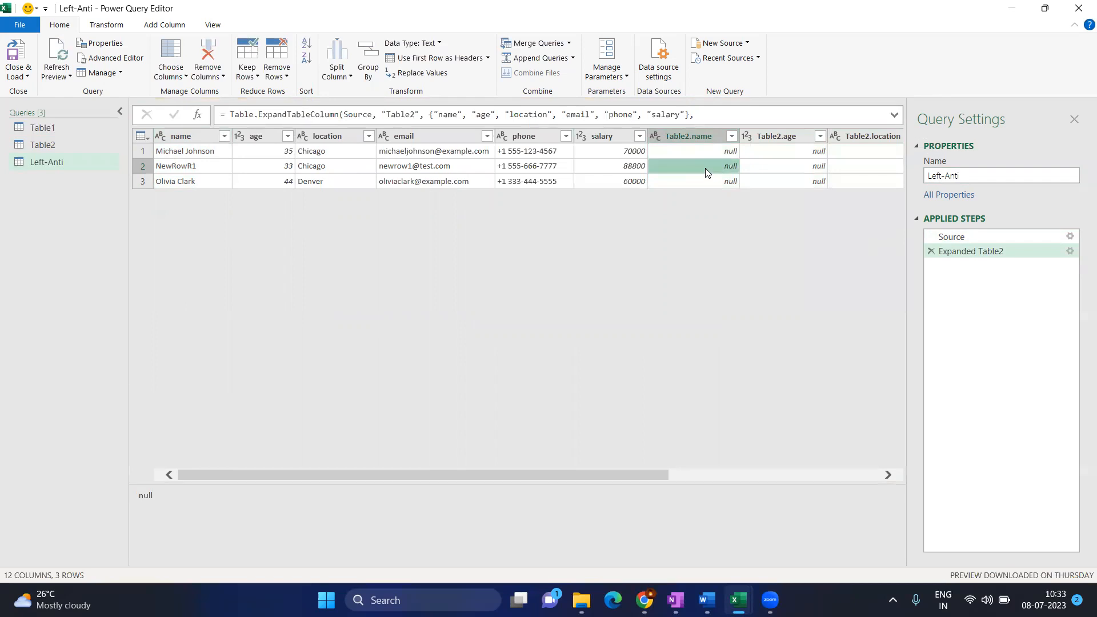
key(Right)
key(Right)
key(Right)
key(Right)
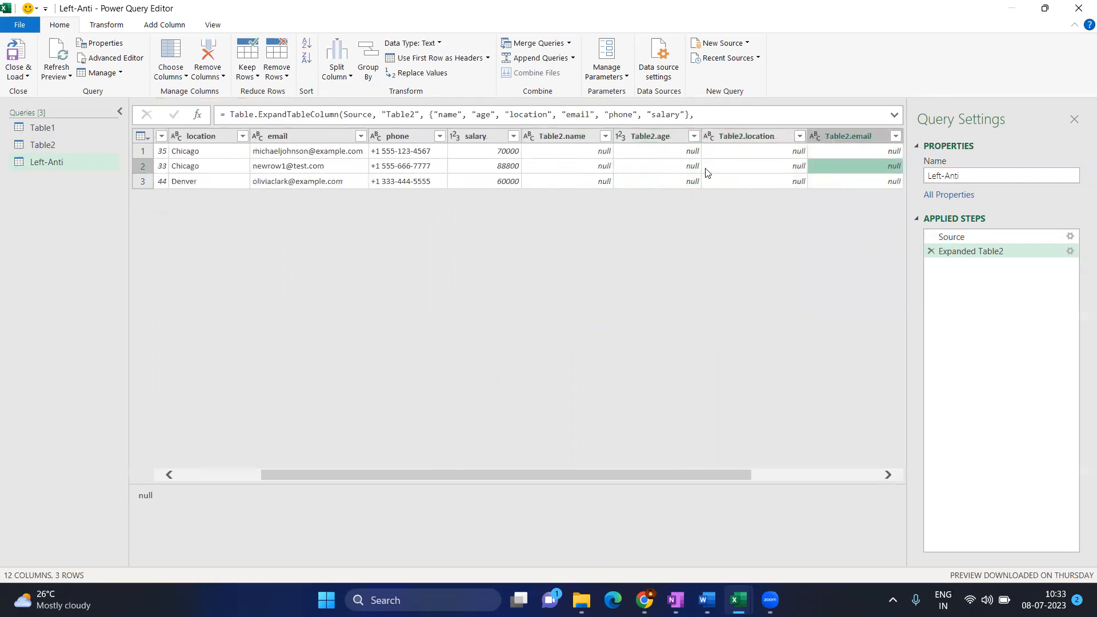
key(Left)
key(Left)
key(Left)
key(Left)
key(Left)
key(Left)
key(Left)
key(Left)
key(Left)
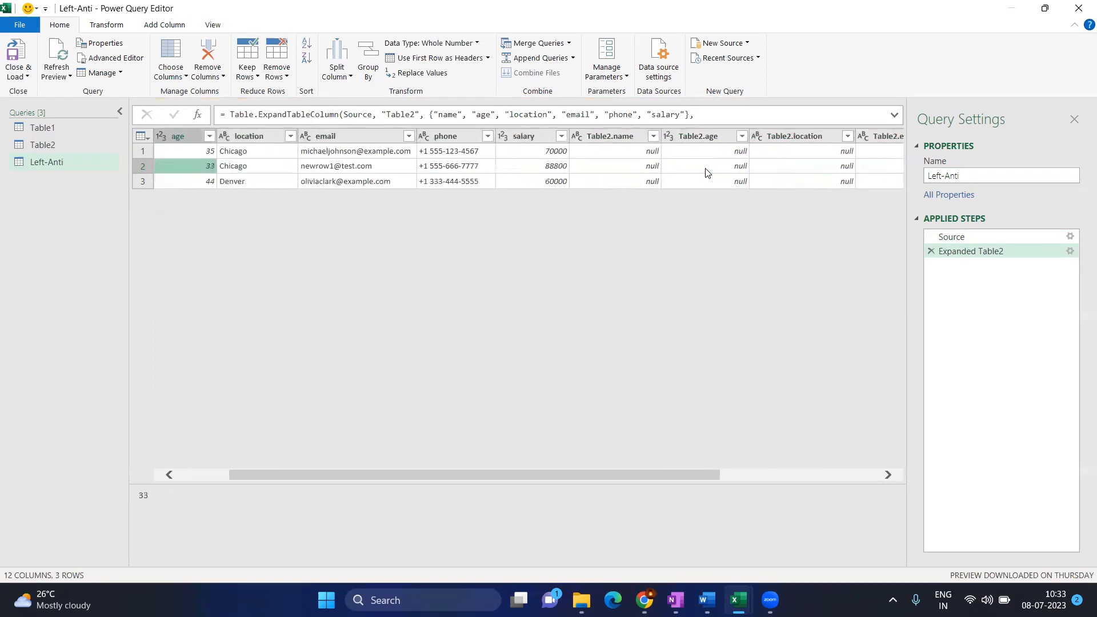
- Start another merge as a new query with Table1 first, Table2 second and the Right Anti (rows only in second) join kind
click(569, 44)
click(580, 73)
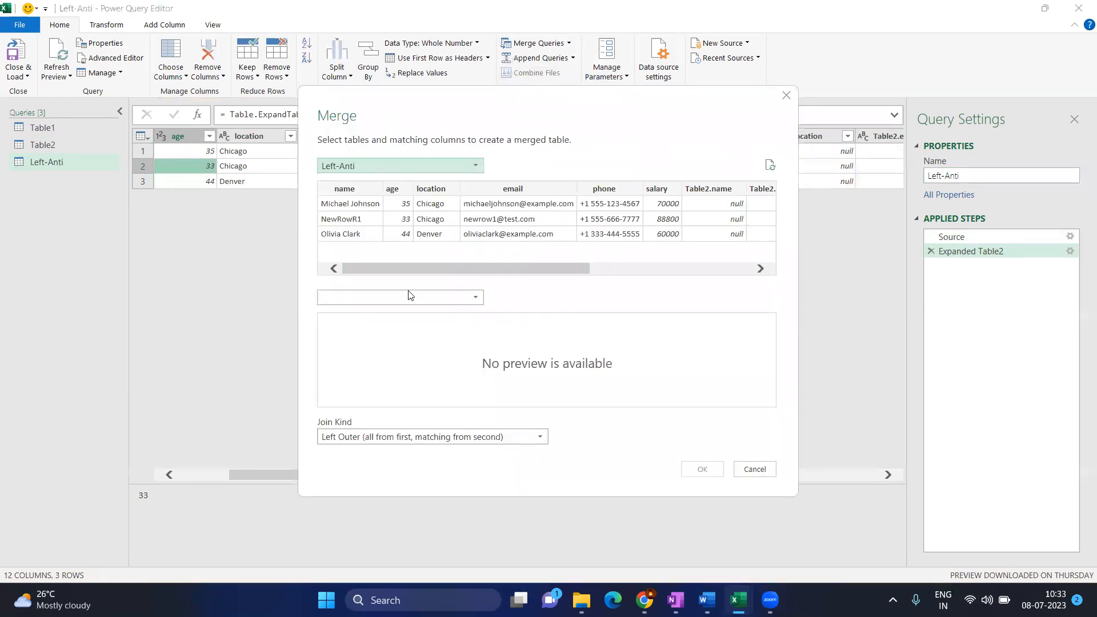
click(414, 169)
click(402, 193)
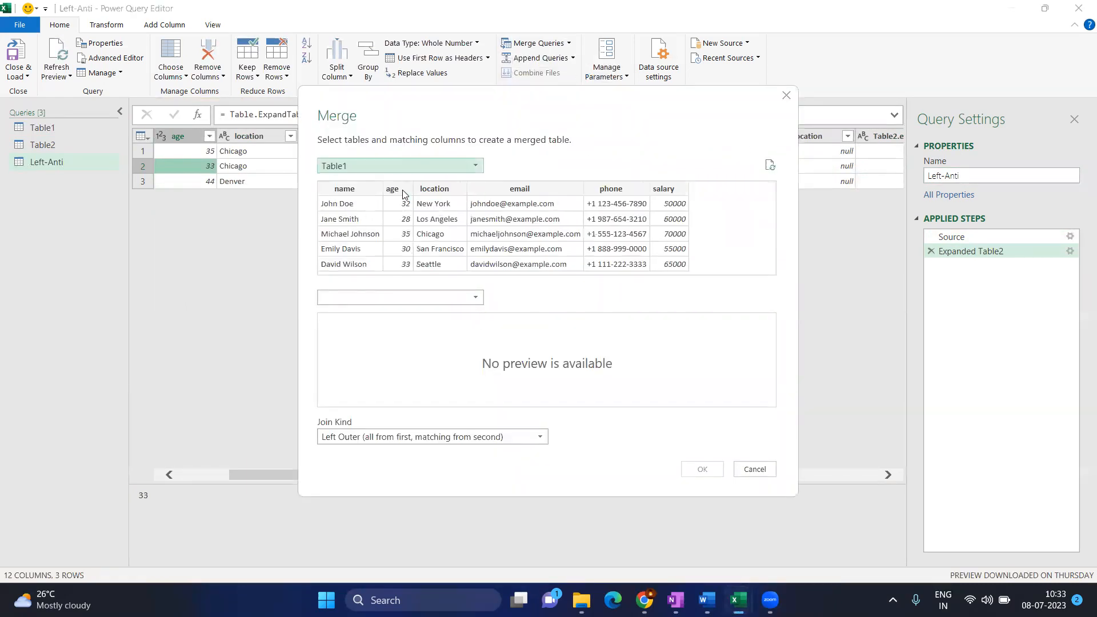
click(413, 300)
click(411, 338)
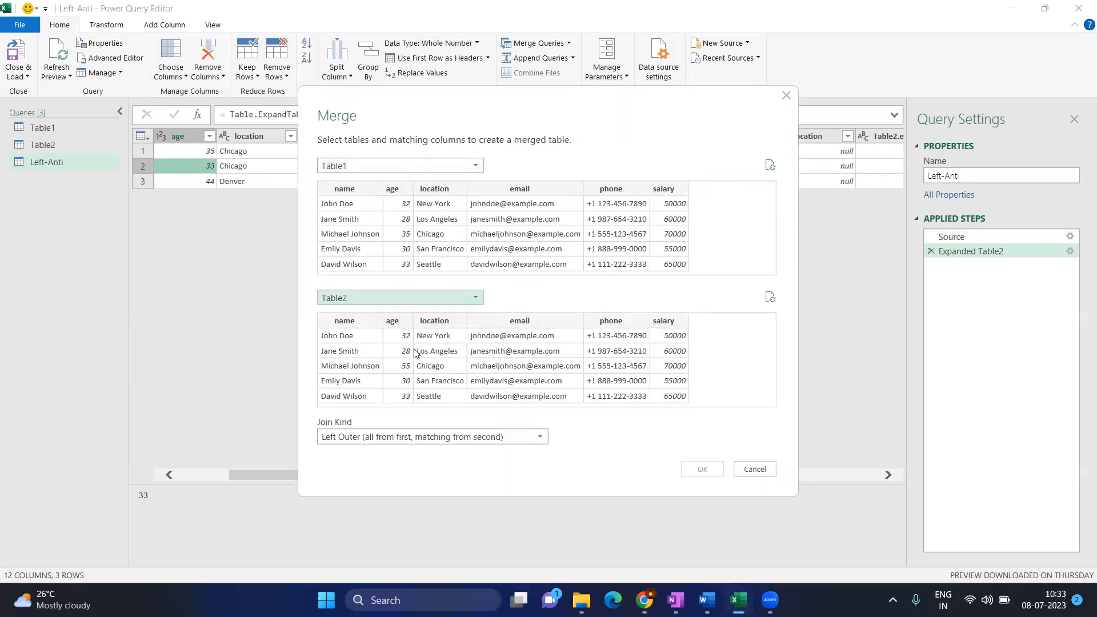
click(403, 437)
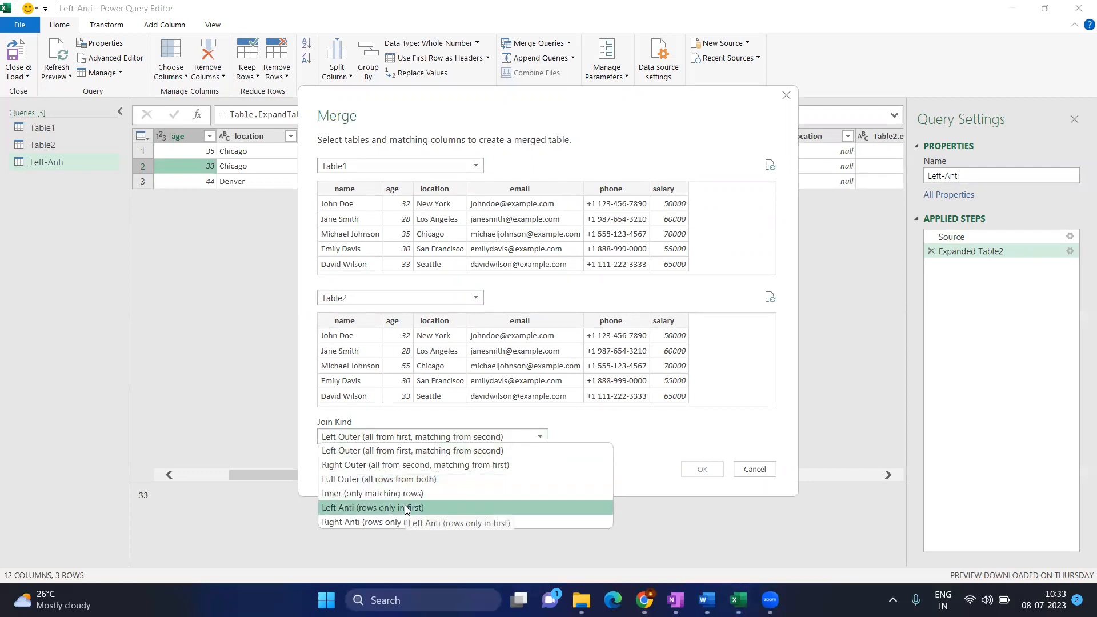
click(403, 522)
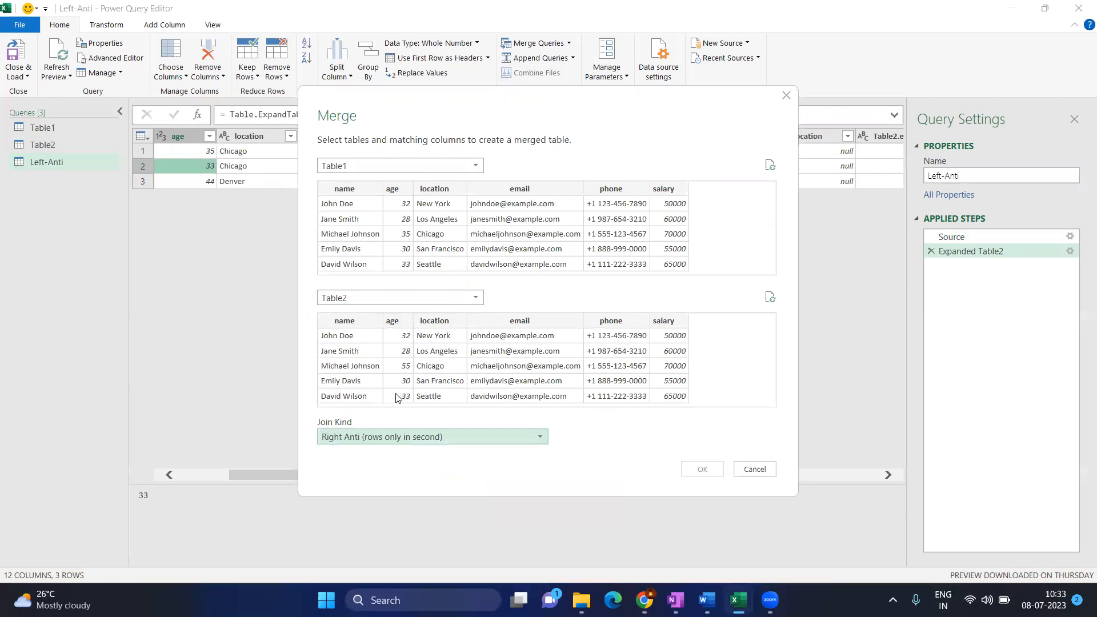
- Select Table1's name, age, location, email, phone and salary columns for matching, in that order
click(369, 222)
key(shift+Right)
key(shift+Right)
key(shift+Right)
key(shift+Right)
key(shift+Right)
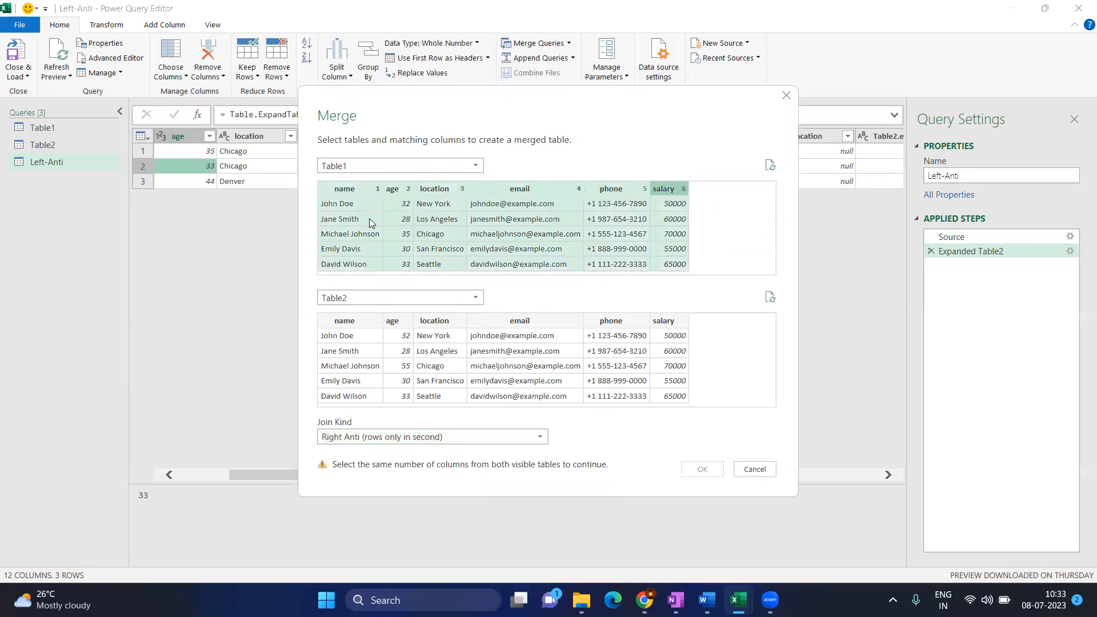
- Select the same six columns from name to salary in Table2 and create the merged query
click(345, 362)
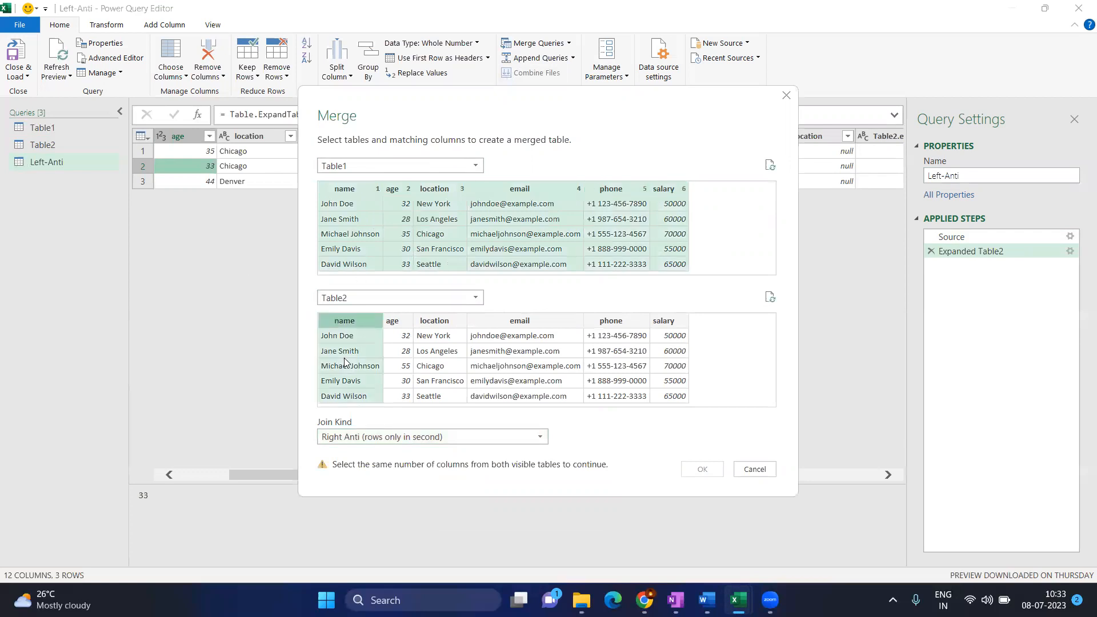
key(shift+Right)
key(shift+Right)
key(shift+Right)
key(shift+Right)
key(shift+Right)
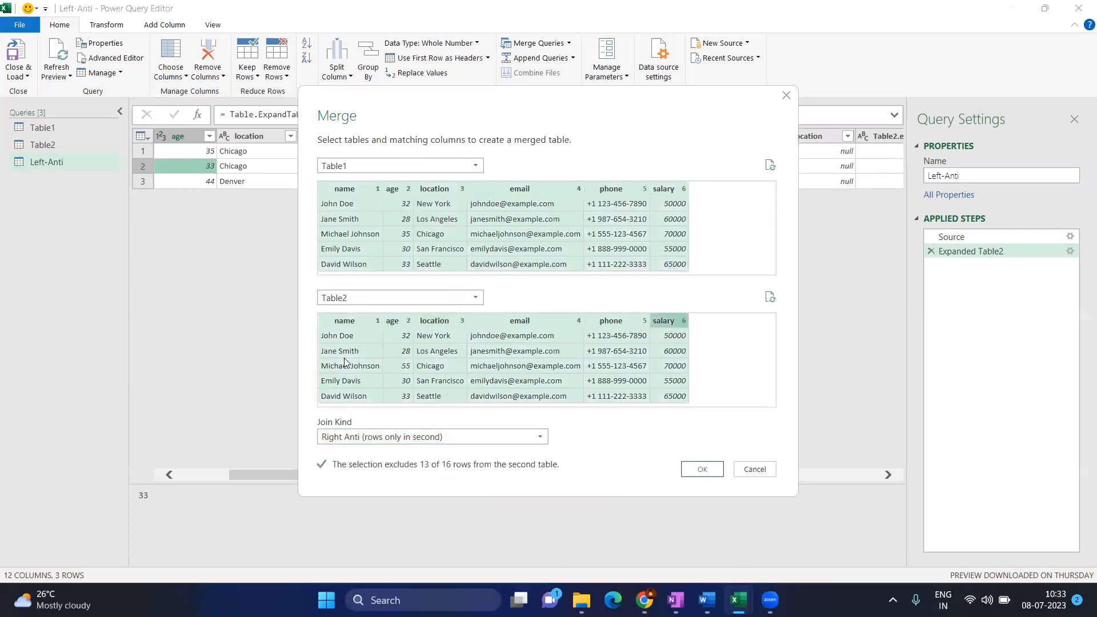
click(697, 470)
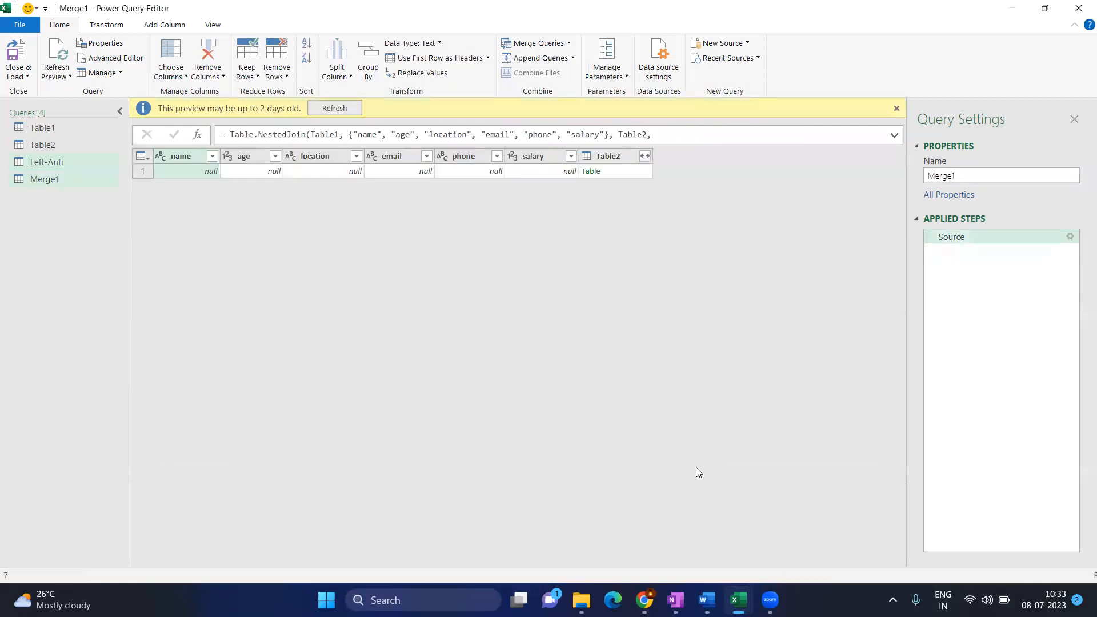
- Expand all Table2 columns of the new merge with the original name as prefix and rename the query as Right-Anti
click(646, 157)
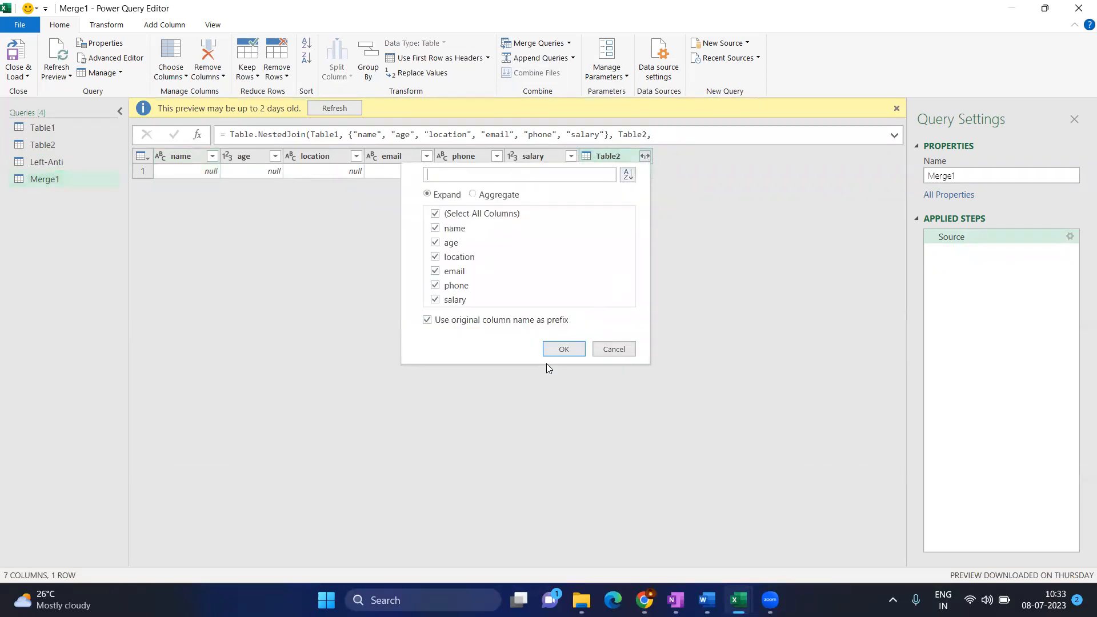
click(557, 347)
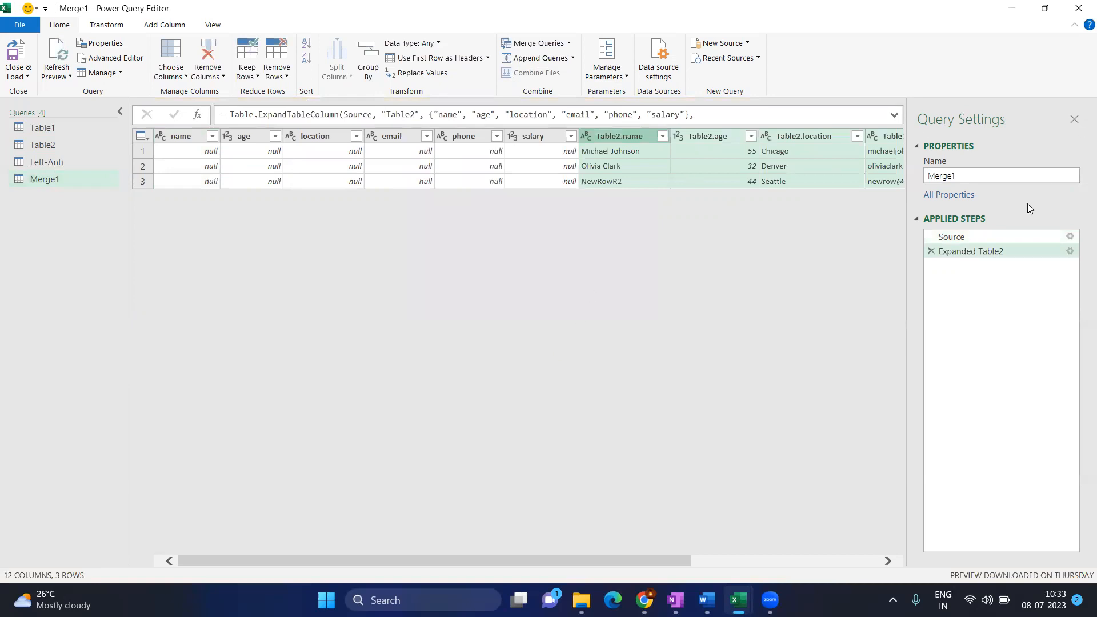
double_click(984, 178)
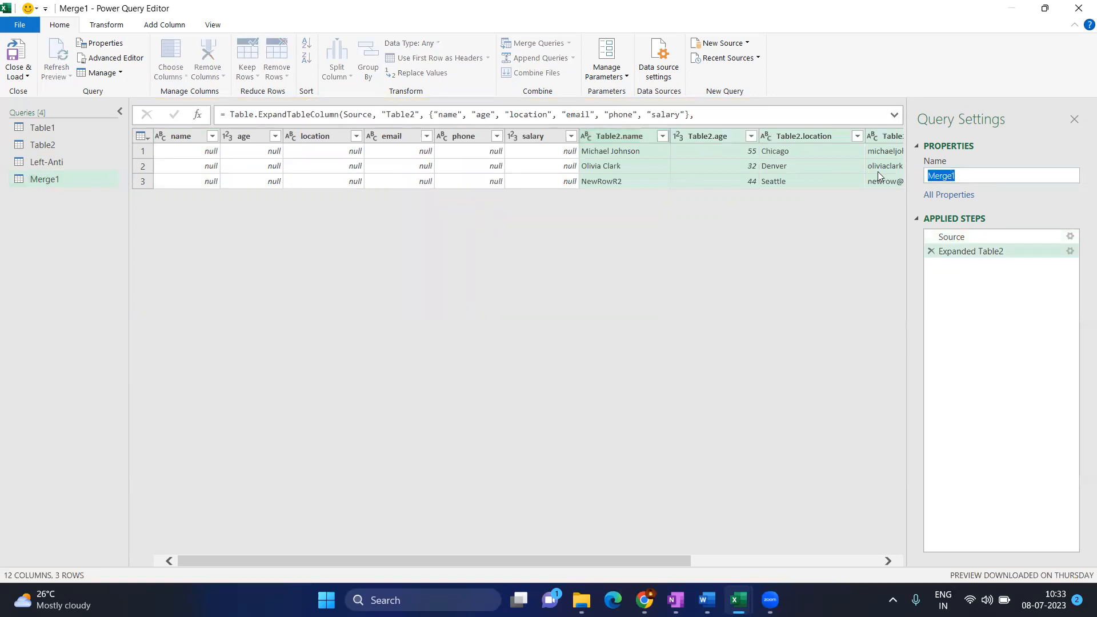
text(Right-Anti)
key(Return)
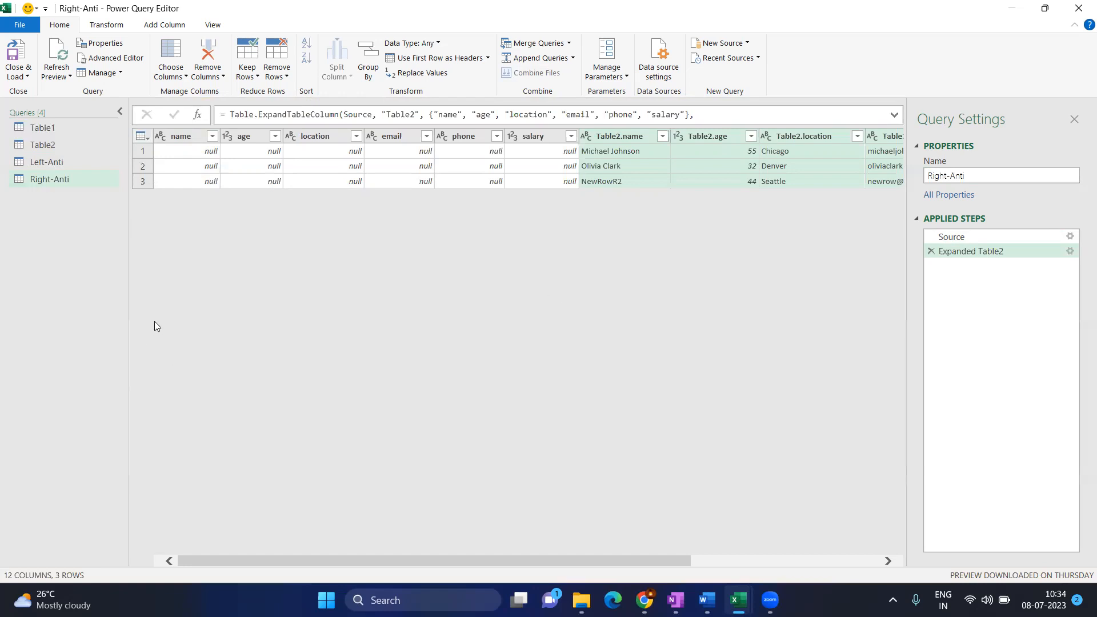
- Append two tables as a new query, with Left-Anti as the first table and Right-Anti as the second
click(573, 58)
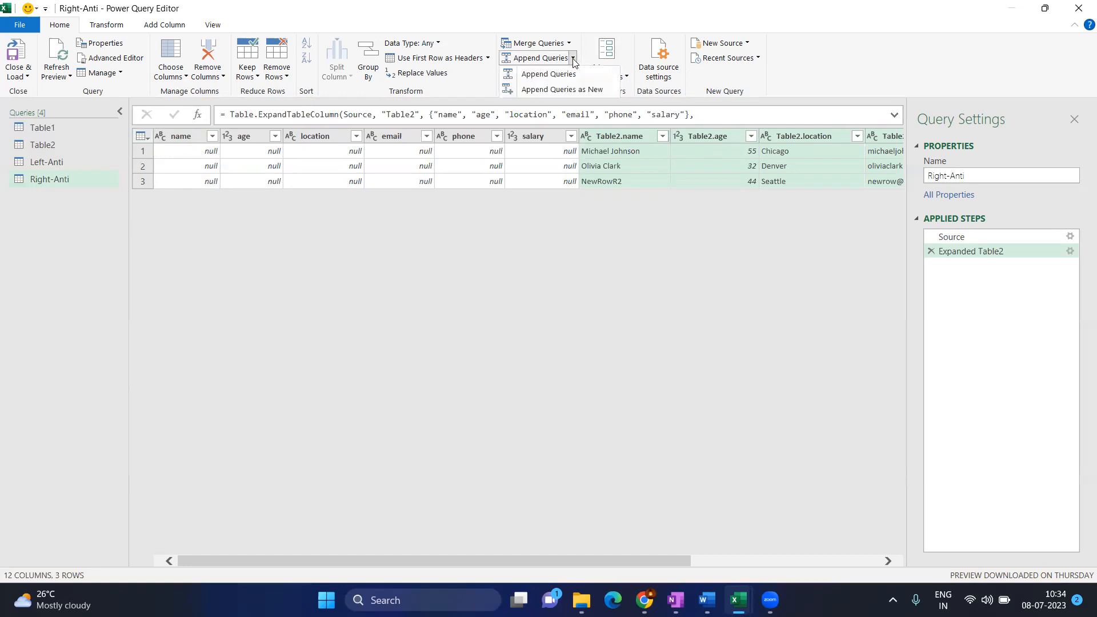
click(576, 91)
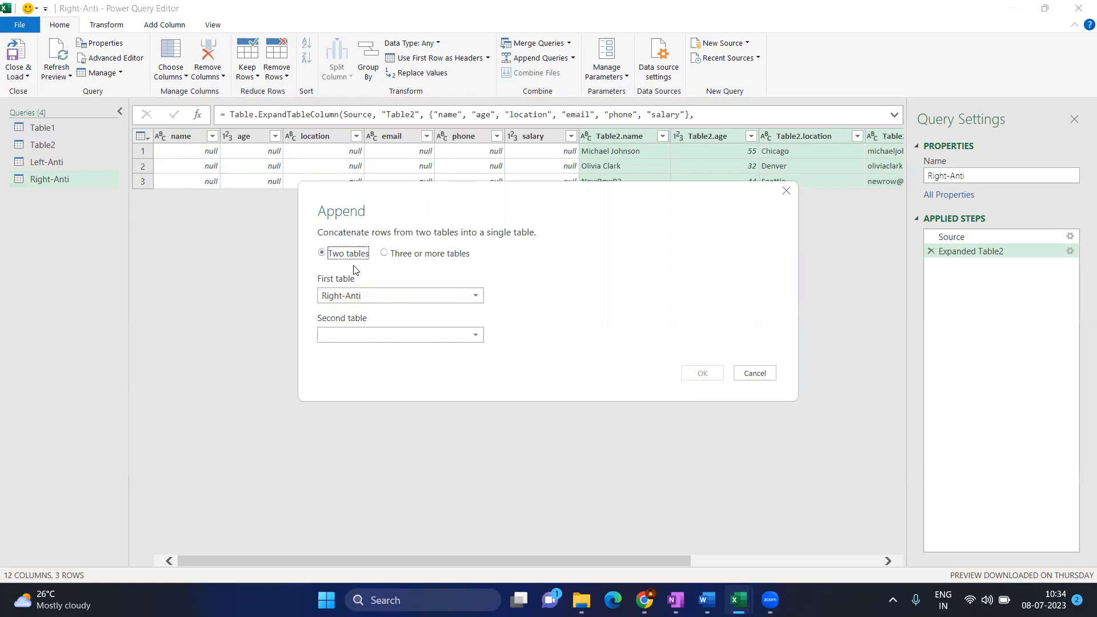
click(429, 299)
click(409, 338)
click(413, 337)
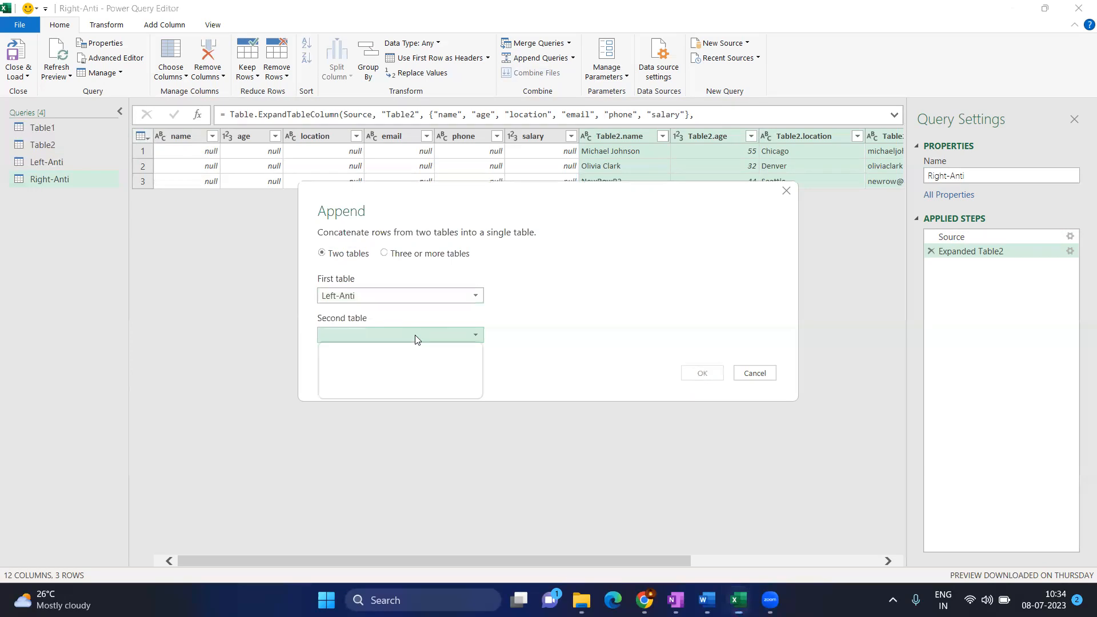
click(389, 393)
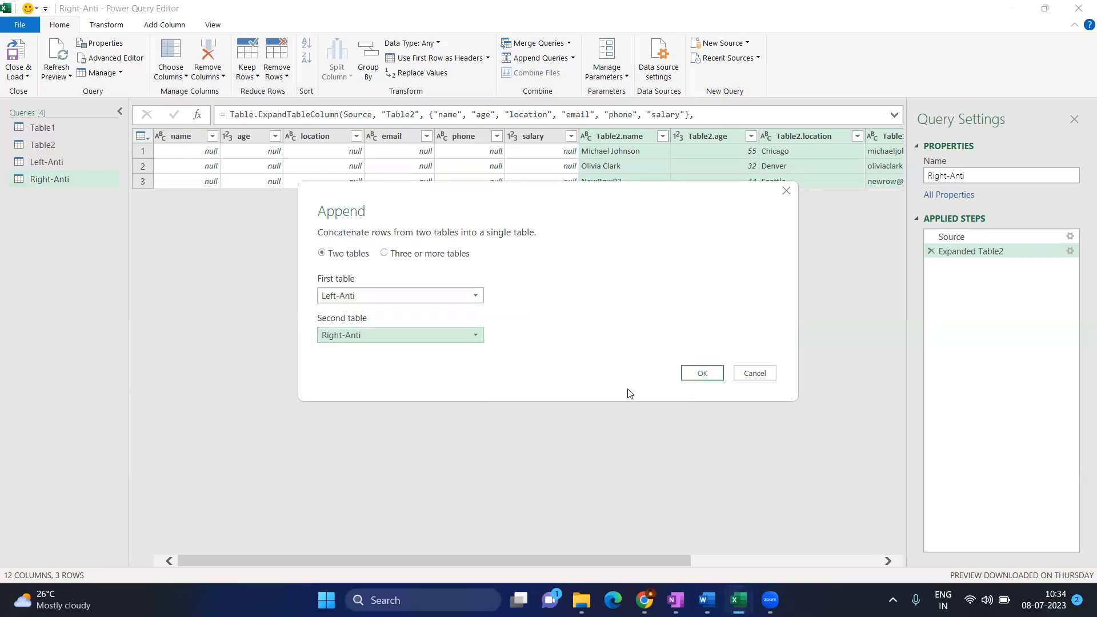
click(693, 373)
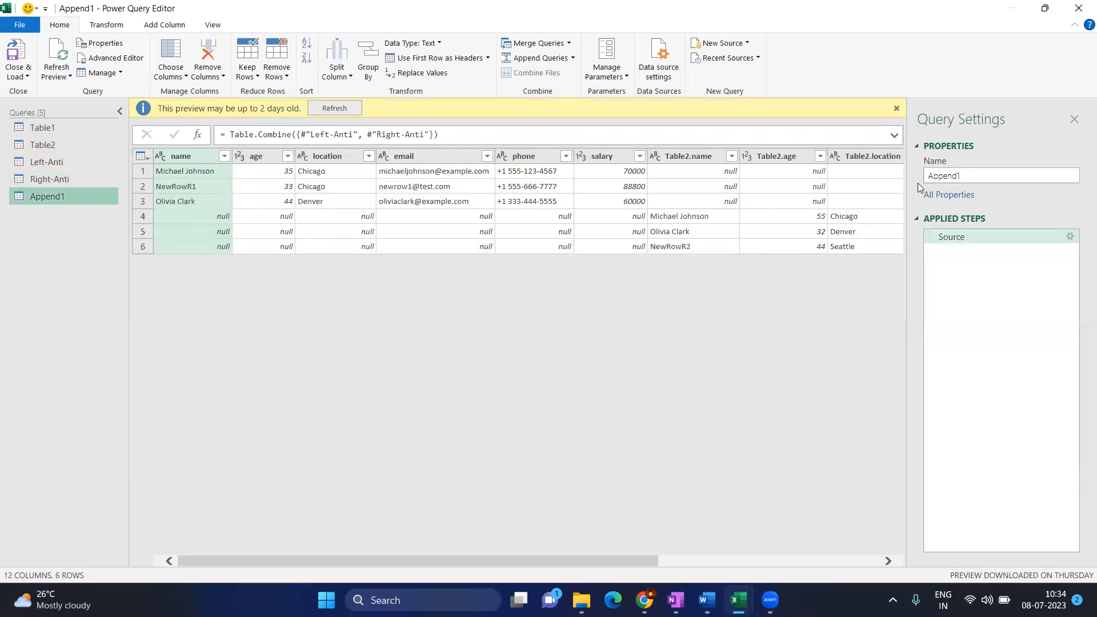
- Rename the appended query as Diff
click(949, 176)
text(F)
key(BackSpace)
text(Diff)
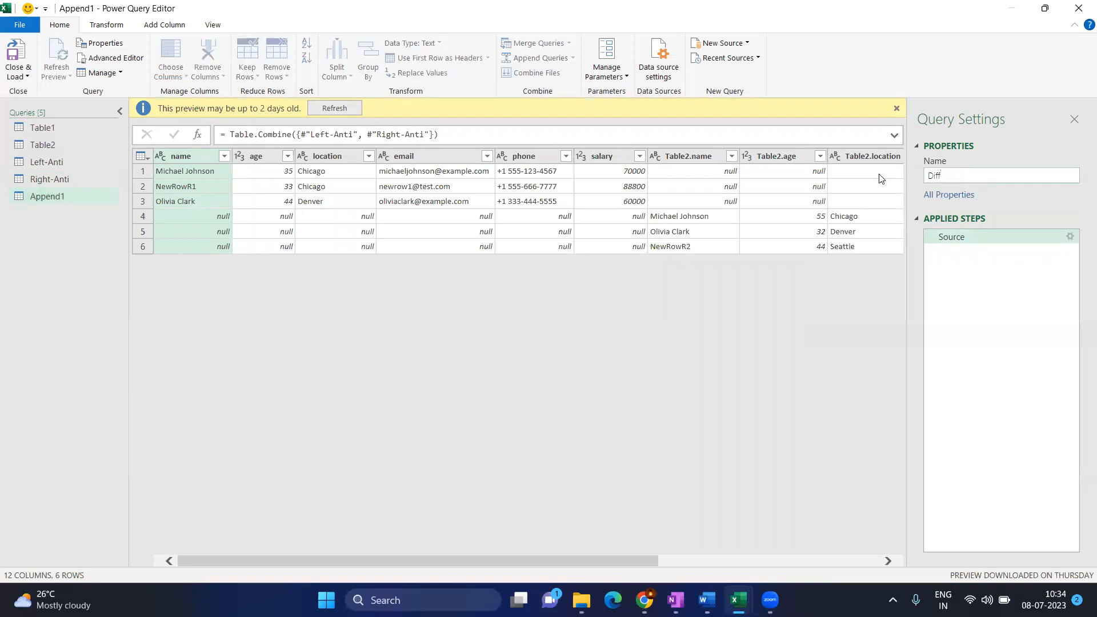
click(558, 316)
- Examine the fourth row of the Diff query across all Table1 and Table2 columns
click(548, 200)
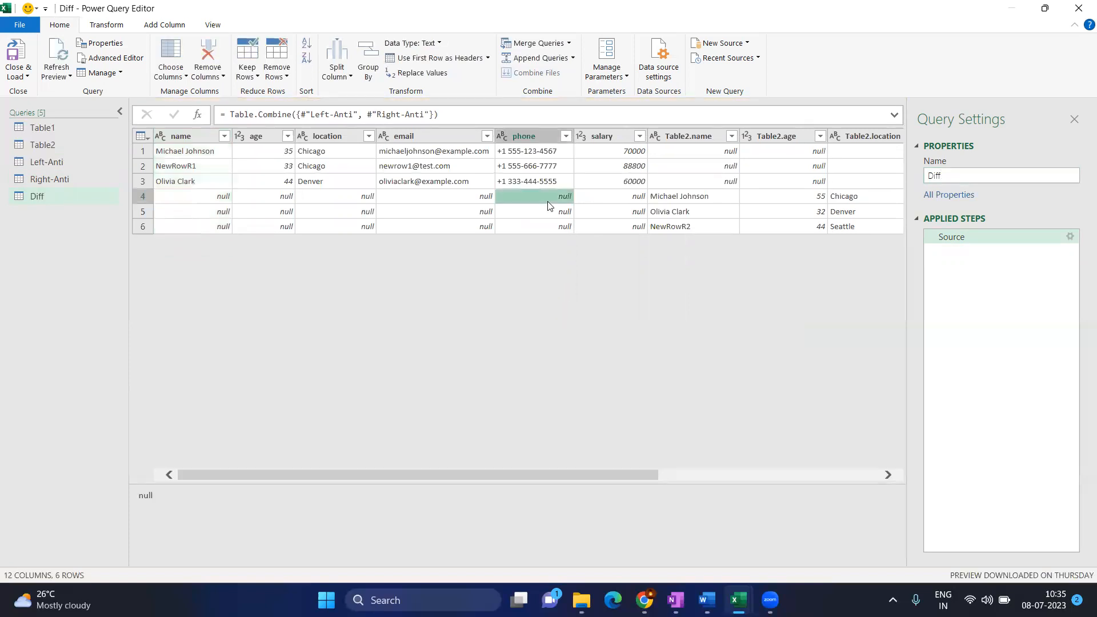
key(Right)
key(Right)
key(Right)
key(Right)
key(Right)
key(Right)
key(Right)
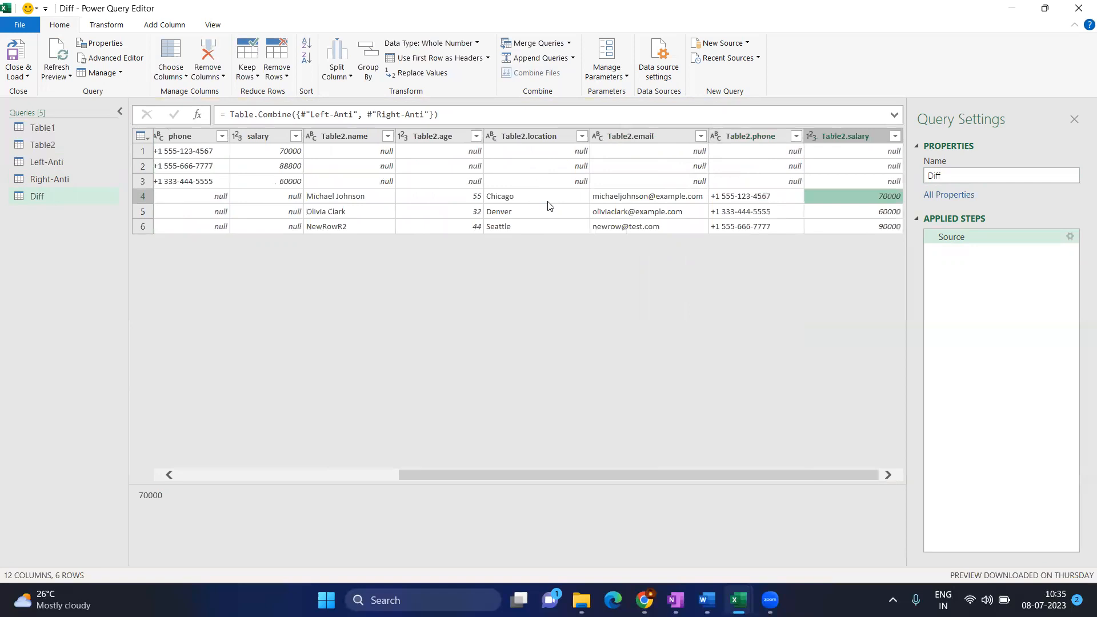
key(Left)
key(Left)
key(Left)
key(Left)
key(Left)
key(Left)
key(Left)
key(Left)
key(Left)
key(Left)
key(Left)
key(Left)
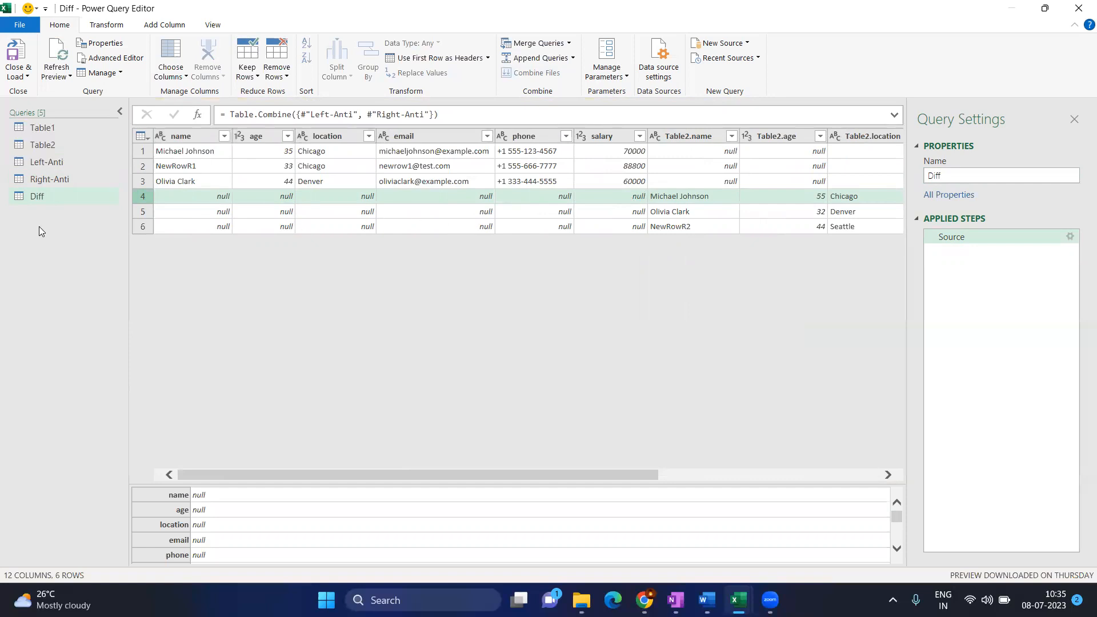
- Close the query editor and load the queries into worksheets of the CompareTool workbook
click(29, 77)
click(49, 92)
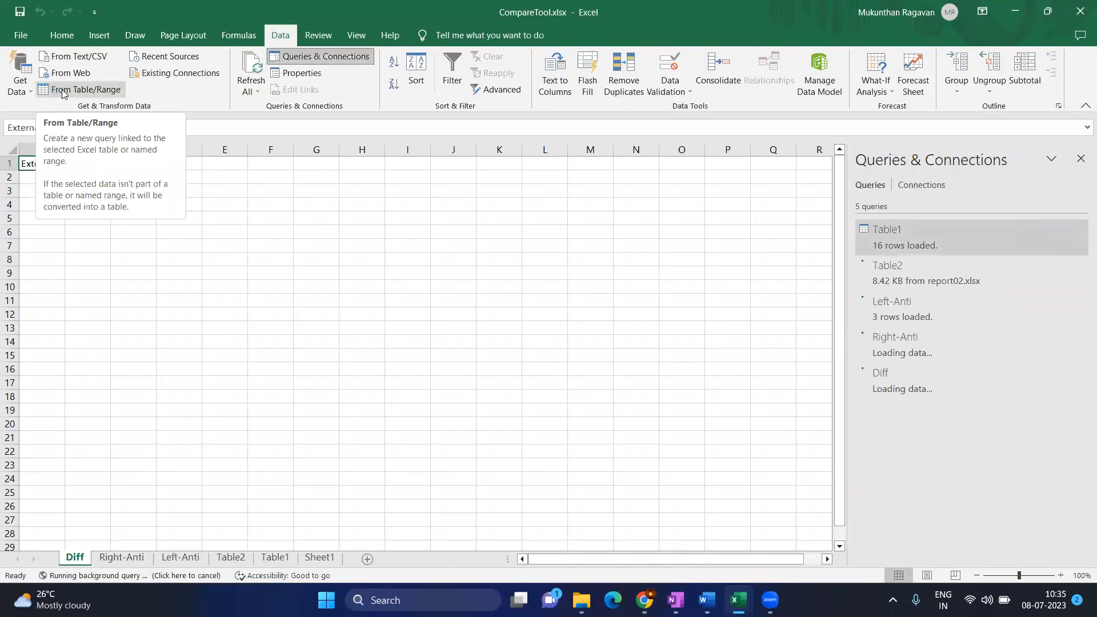
click(313, 273)
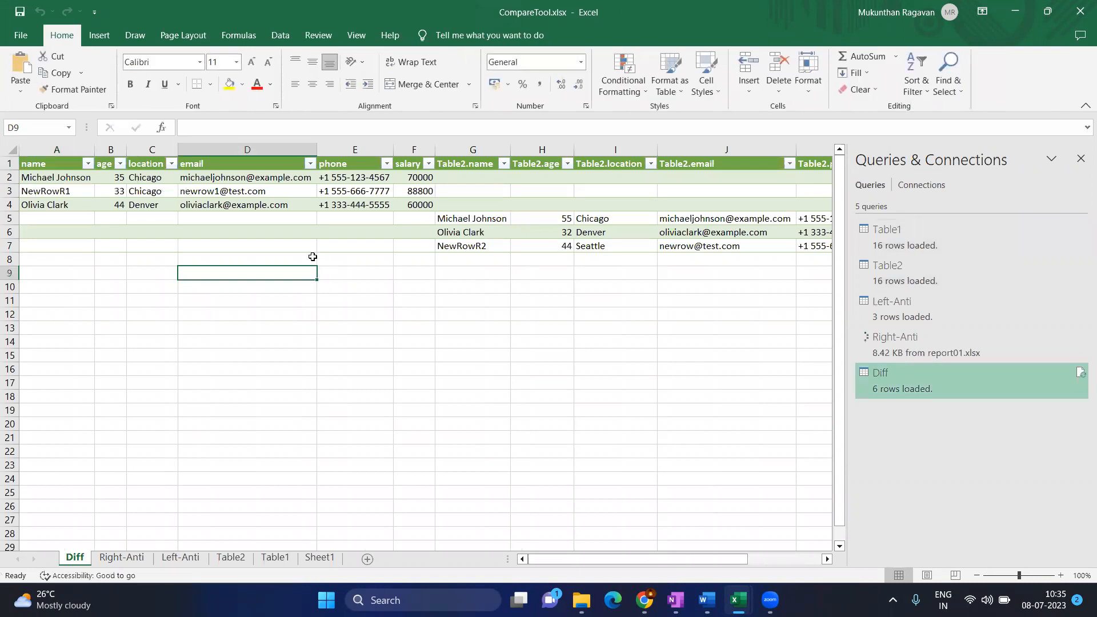
- Examine the Diff sheet's first Table1 record against the matching record in the Table2 columns, including the age values
click(119, 191)
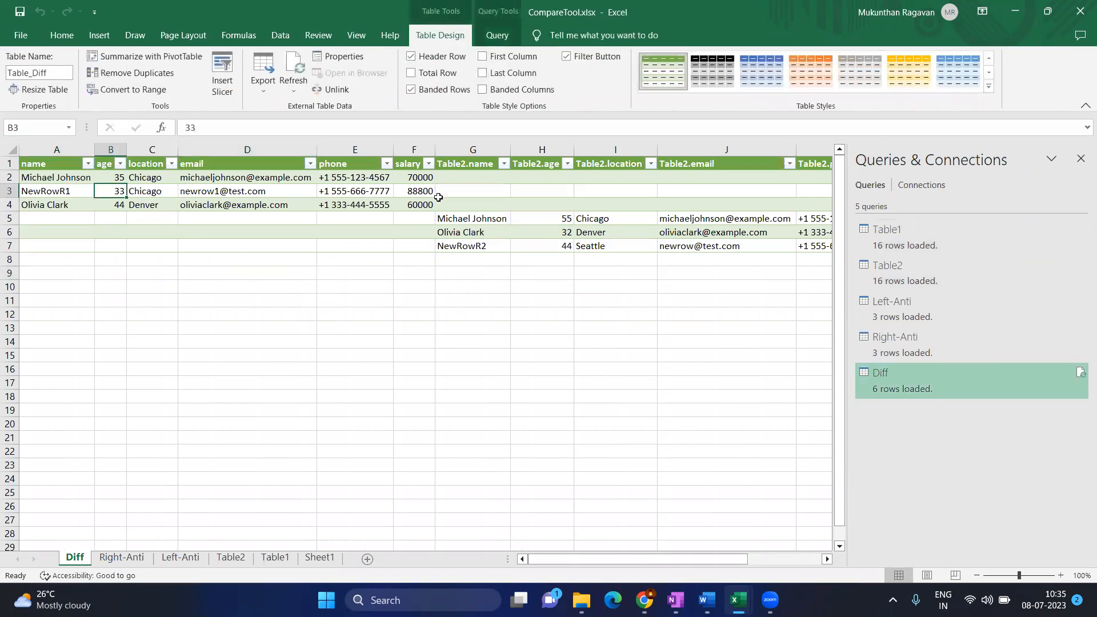
key(Left)
key(Up)
key(Right)
key(Right)
key(Right)
key(Right)
key(Right)
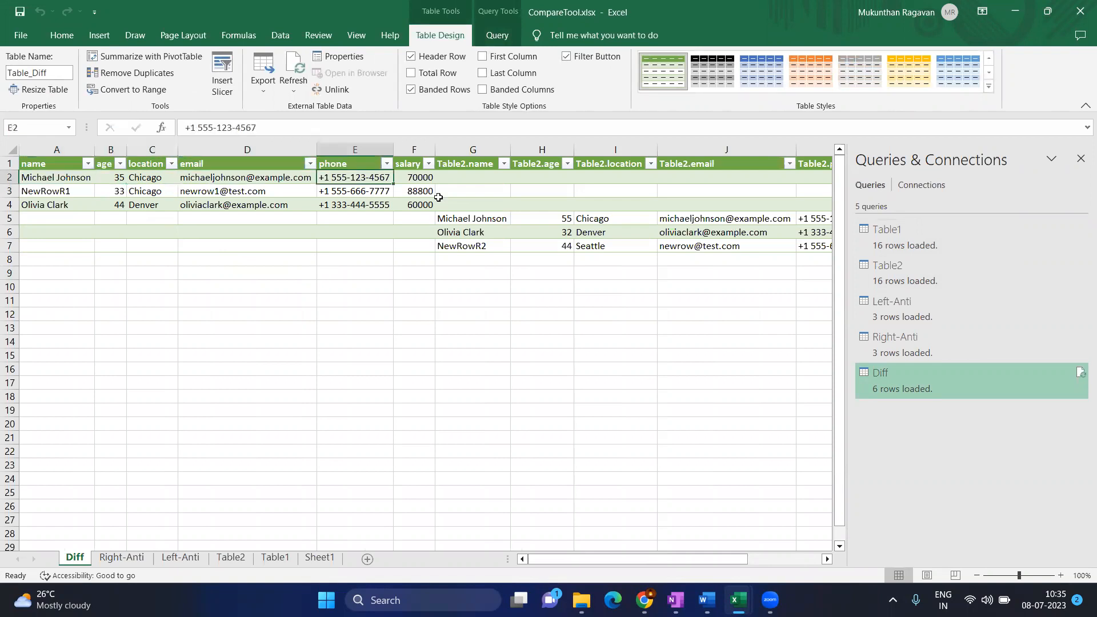
key(Down)
key(Down)
key(Down)
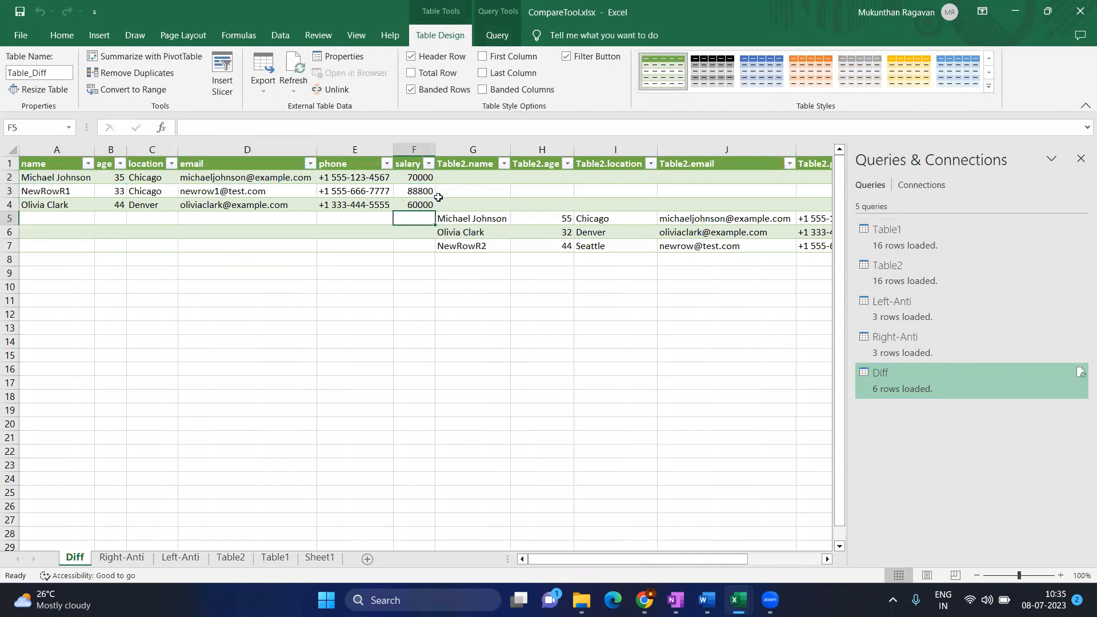
key(Right)
key(Right)
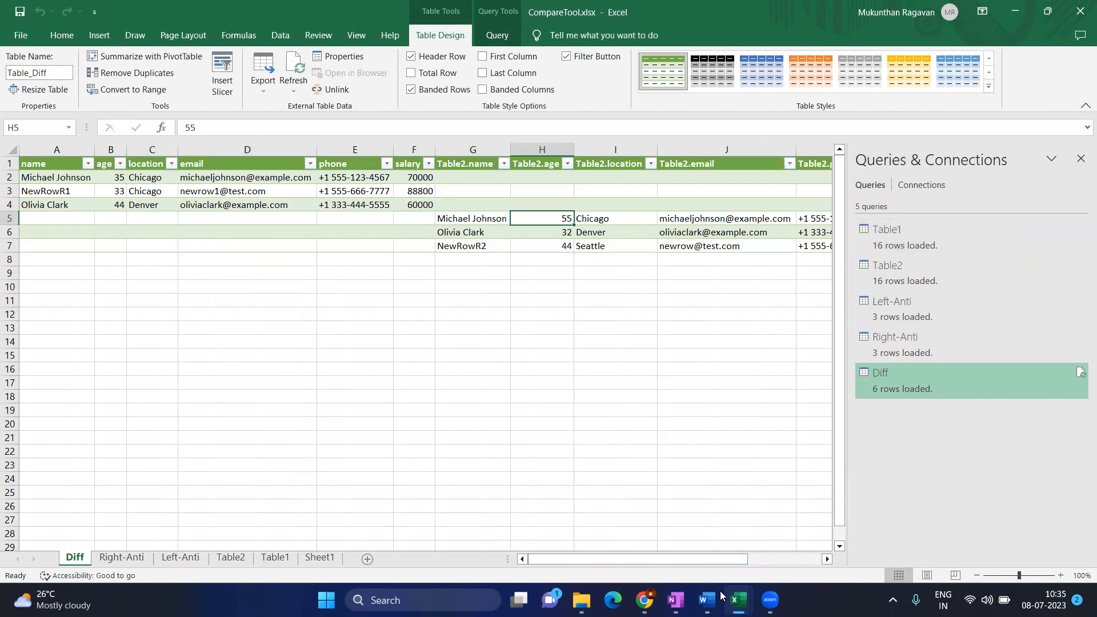
- Compare the age in row 4 of report01 with row 4 of report02, then return to the CompareTool workbook
mouse_move(737, 600)
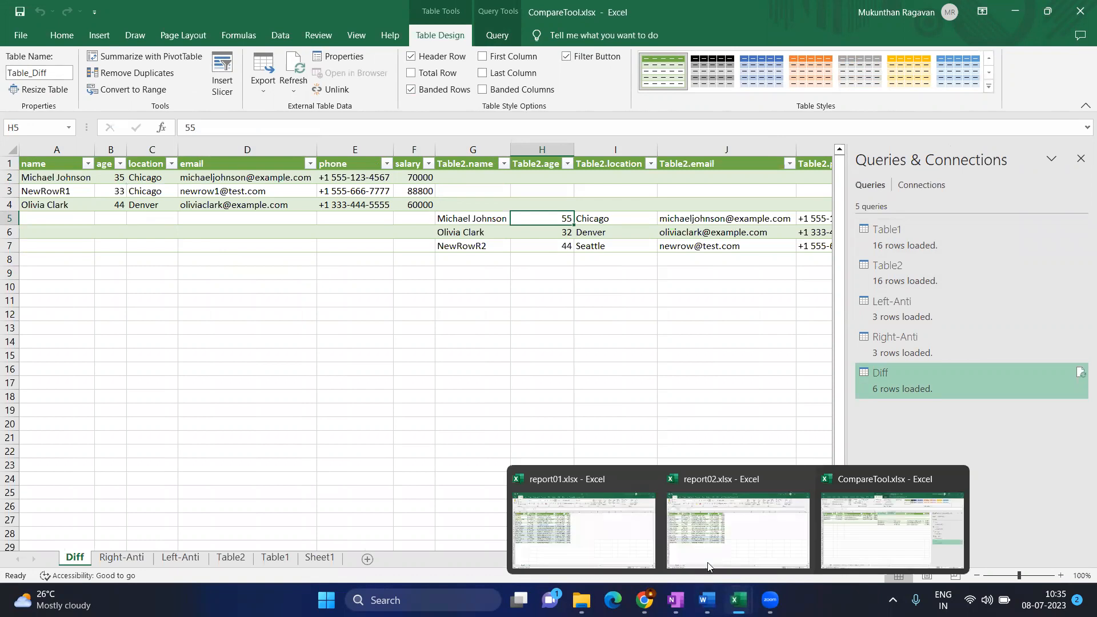
click(582, 541)
click(67, 206)
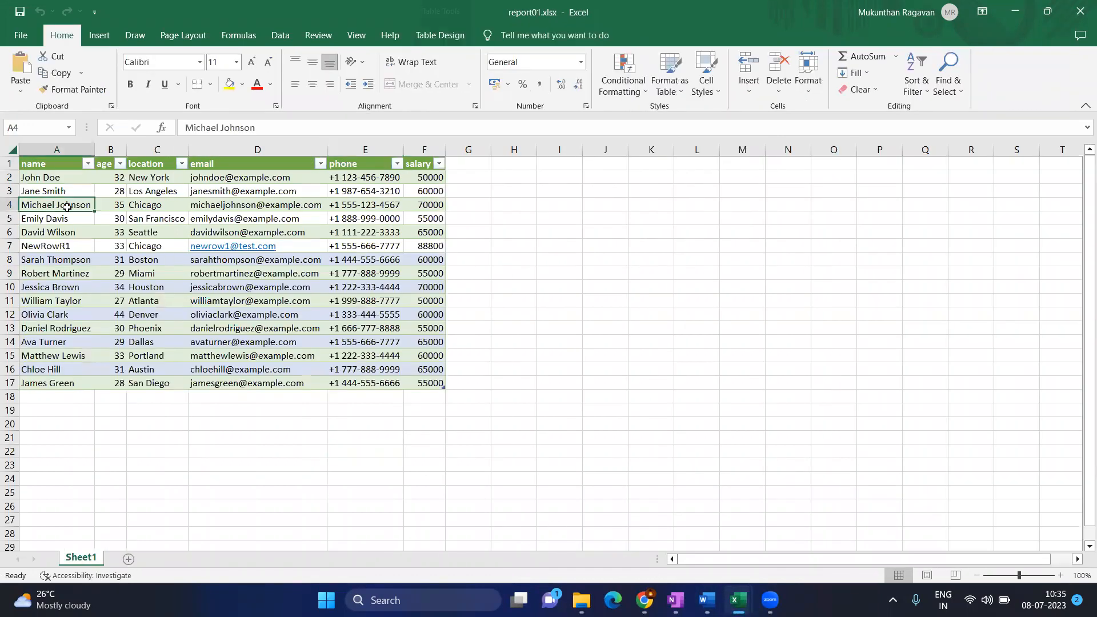
click(144, 205)
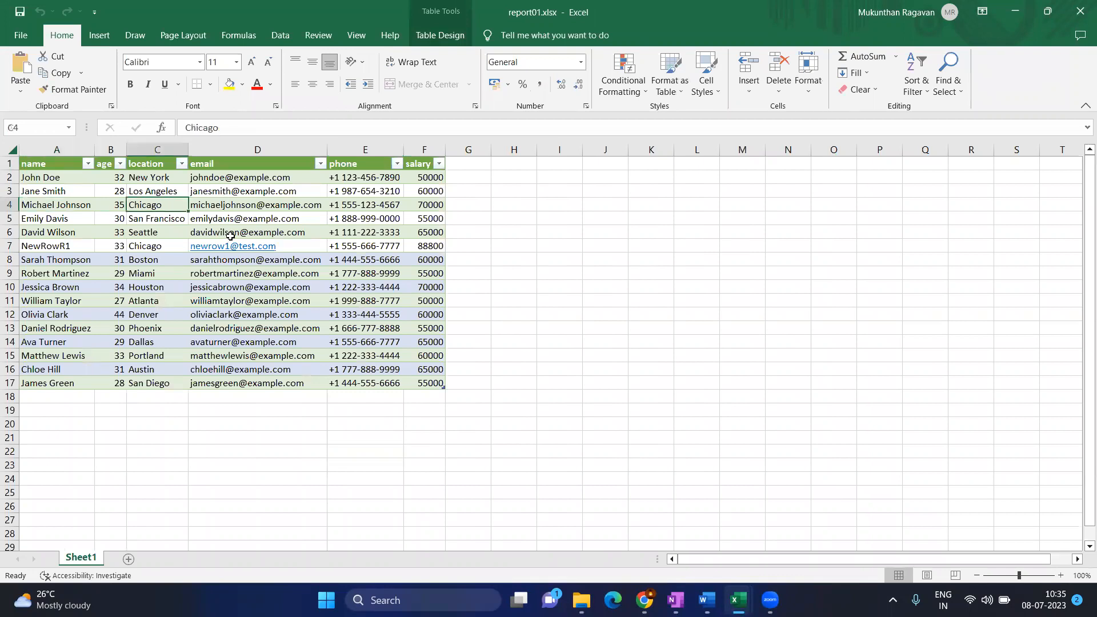
key(alt+Tab)
key(alt+Tab)
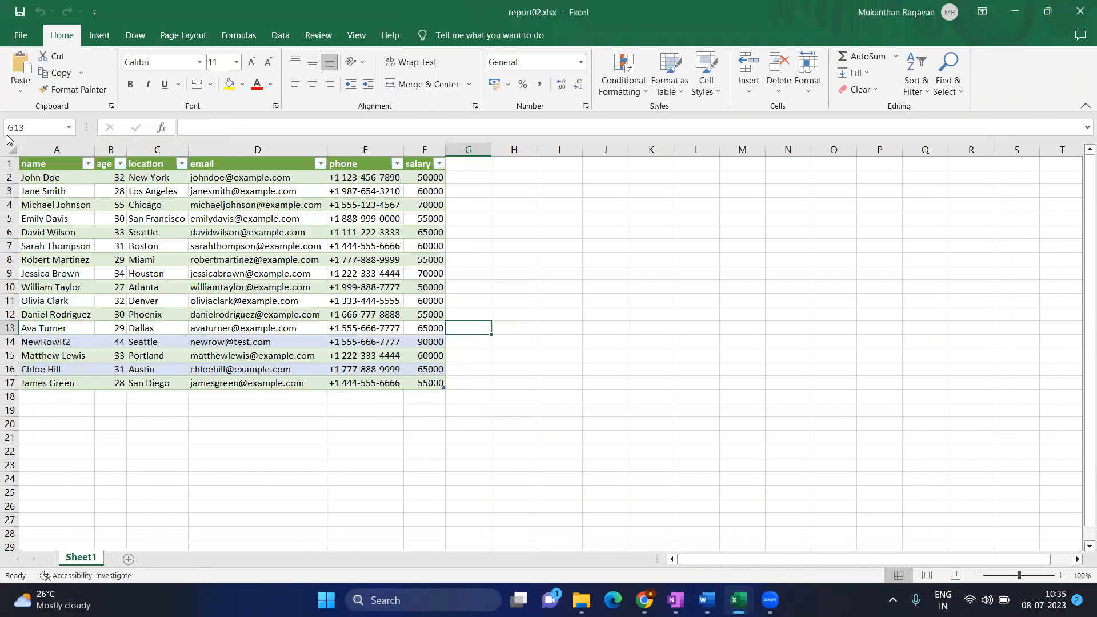
click(63, 206)
click(107, 204)
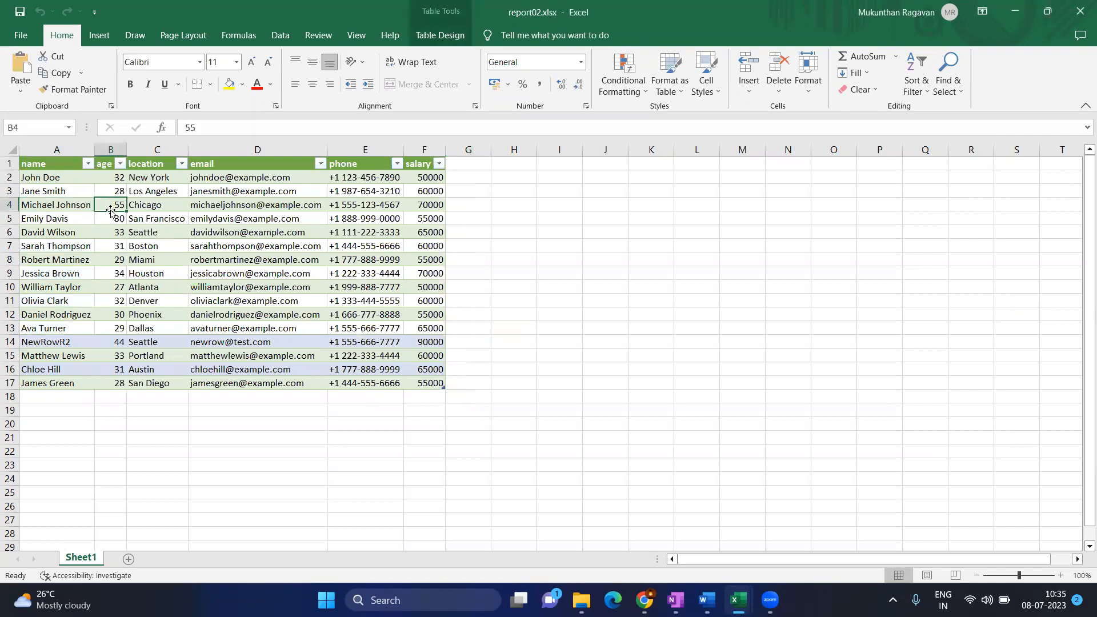
key(alt+Tab)
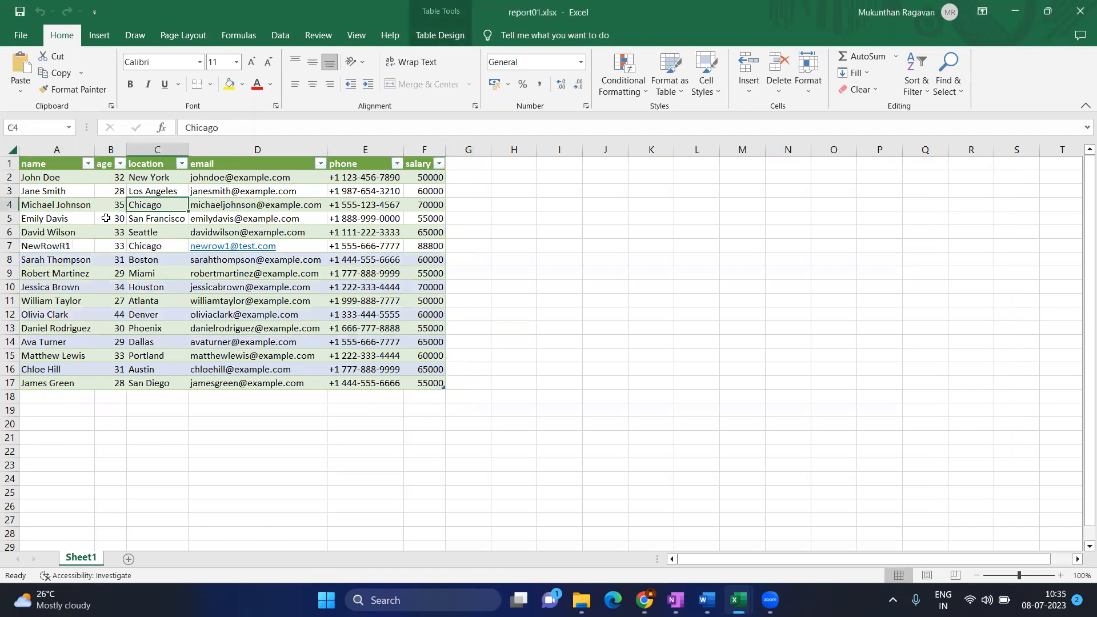
key(alt+Tab)
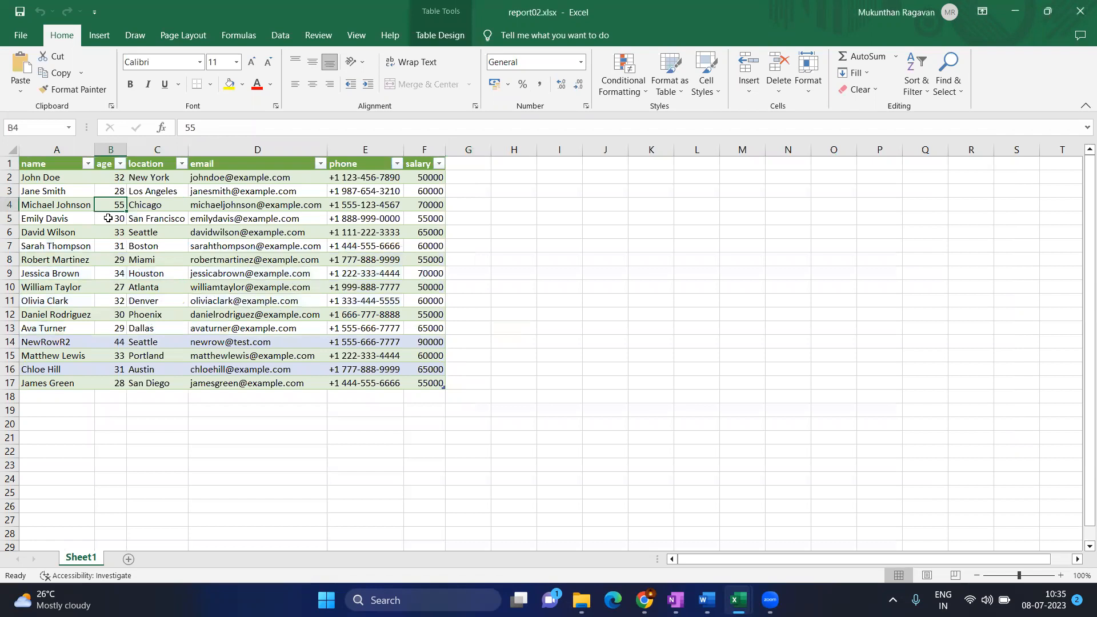
key(alt+Tab)
key(alt+Tab)
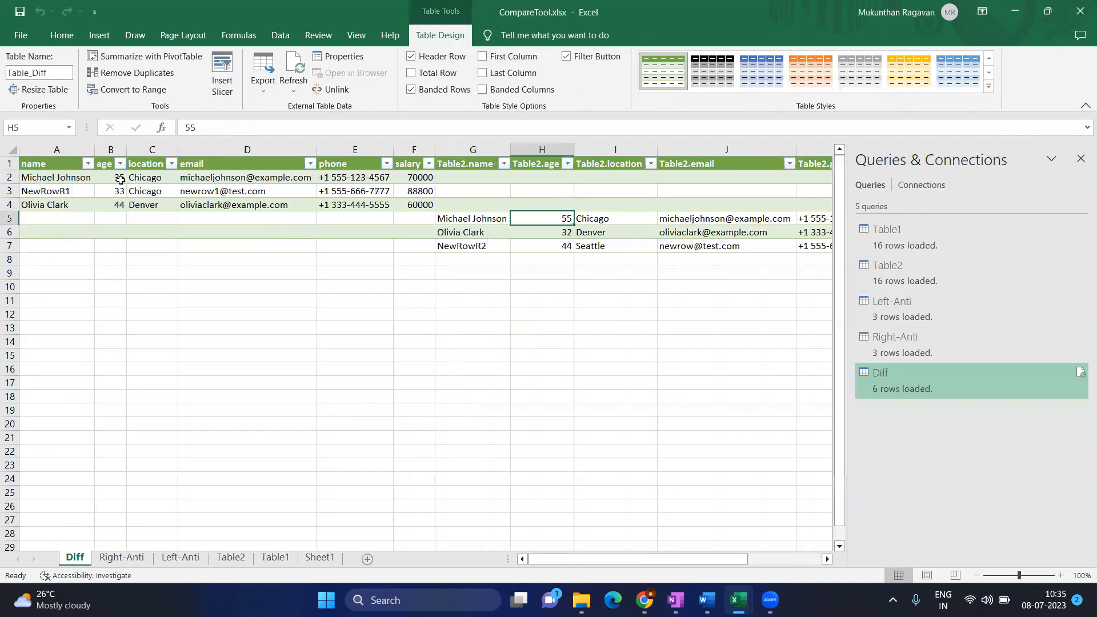
- Check the Diff sheet's NewRowR1 record against the report01 and report02 workbooks
click(119, 182)
click(199, 188)
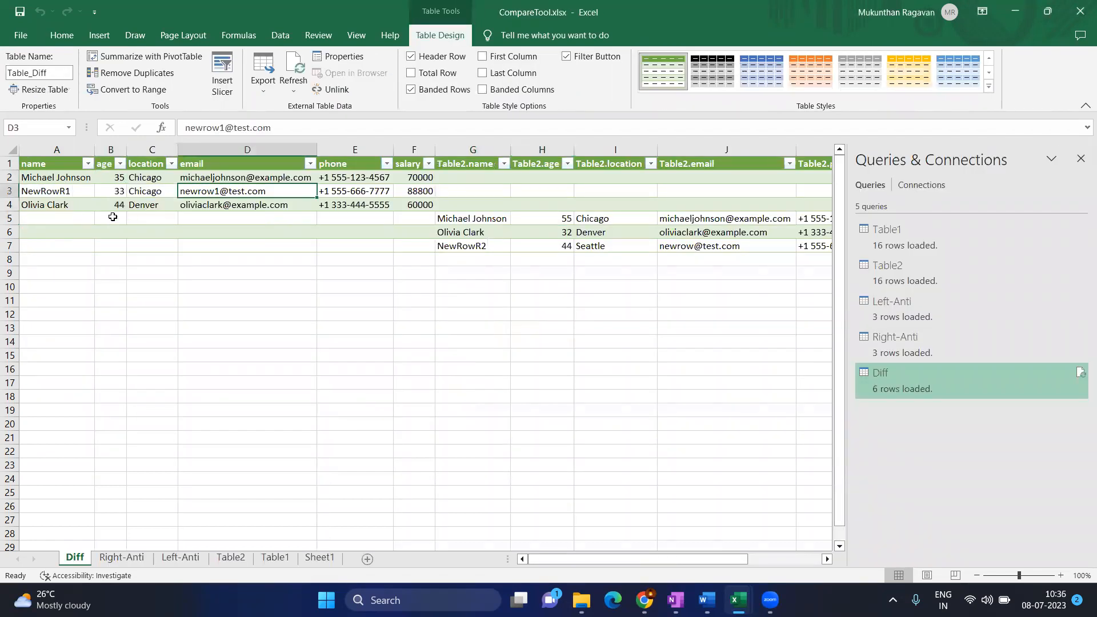
click(63, 192)
key(alt+Tab)
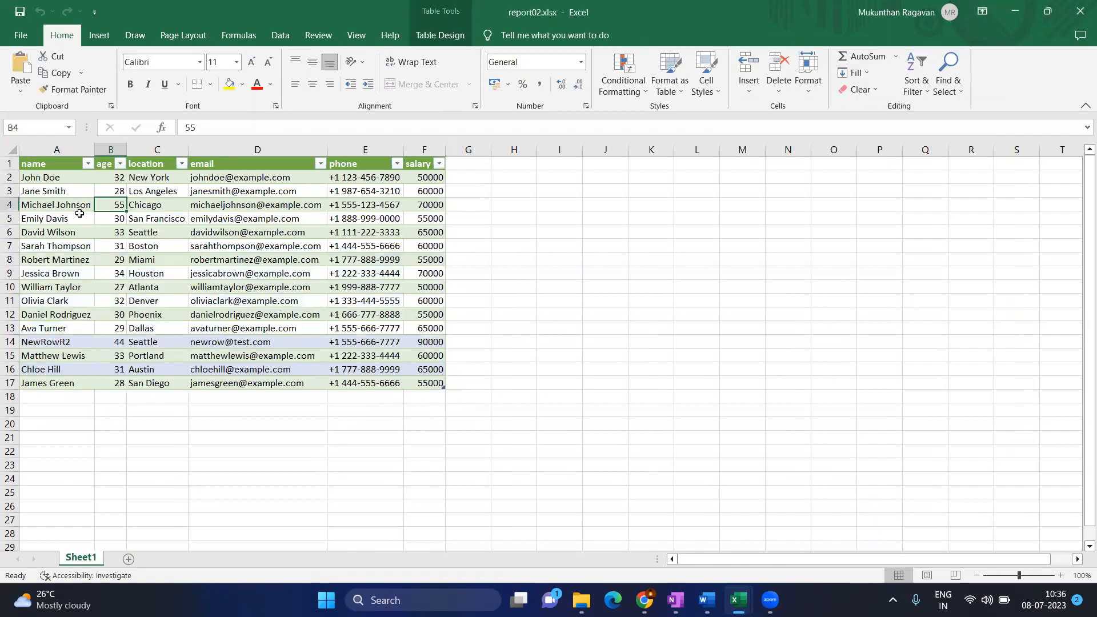
key(alt+Tab)
key(alt+Tab)
click(56, 247)
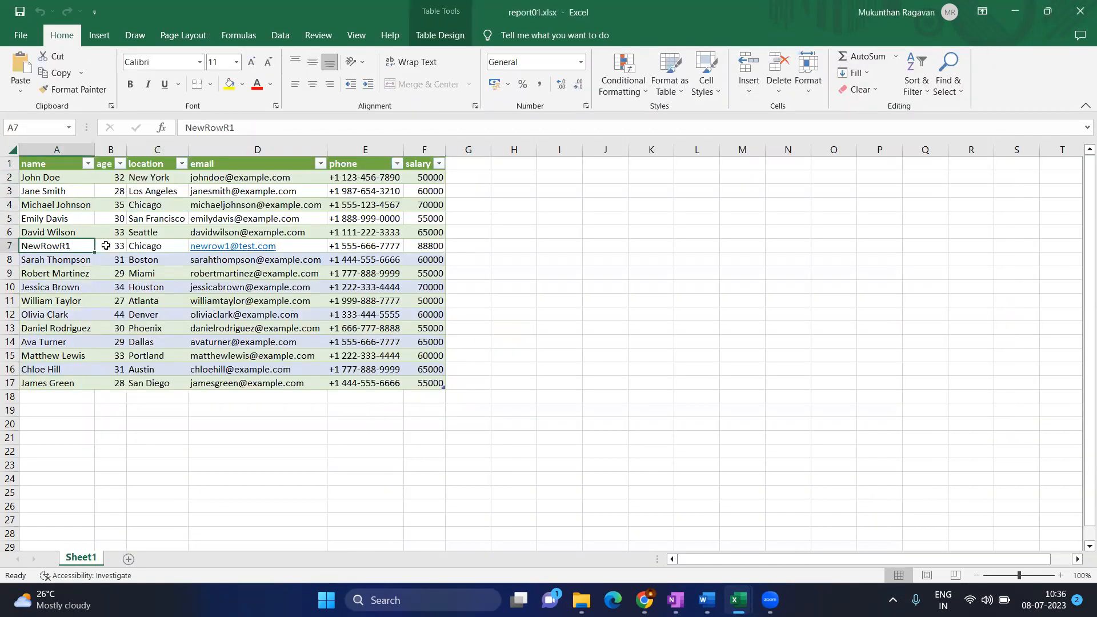
key(alt+Tab)
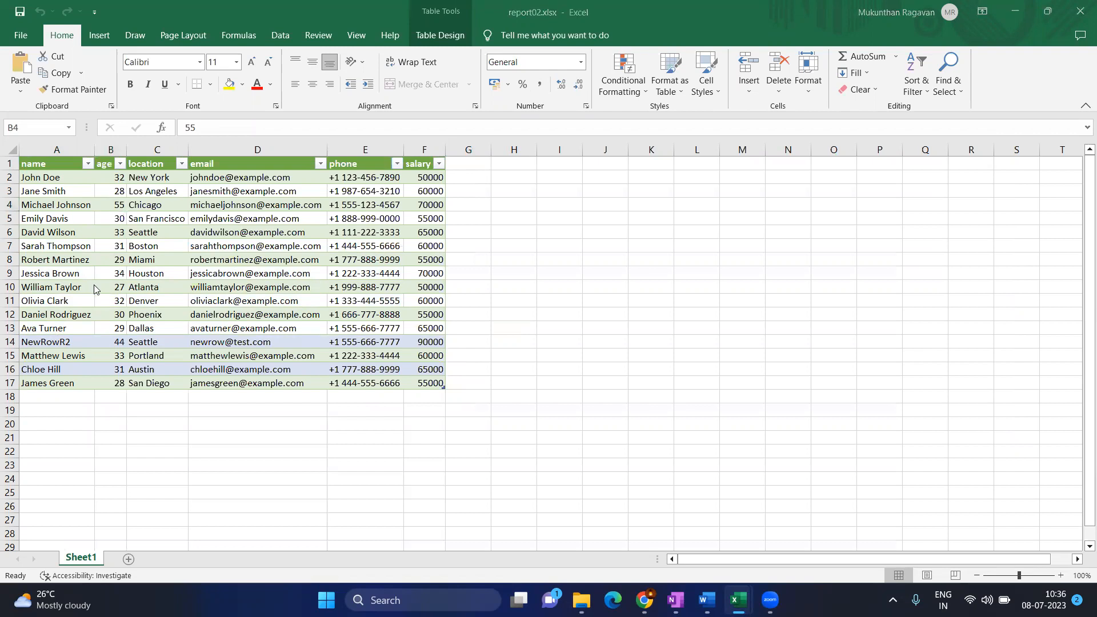
key(alt+Tab)
key(alt+Tab)
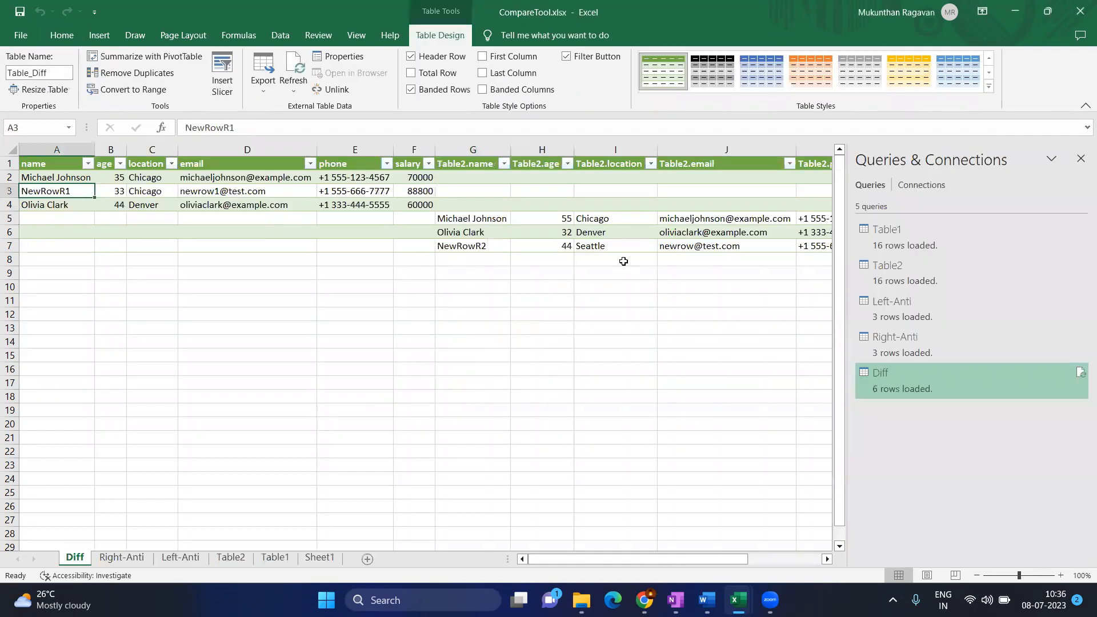
- Review the Table2 records in the Diff sheet and check NewRowR2 against the report02 and report01 workbooks
click(501, 224)
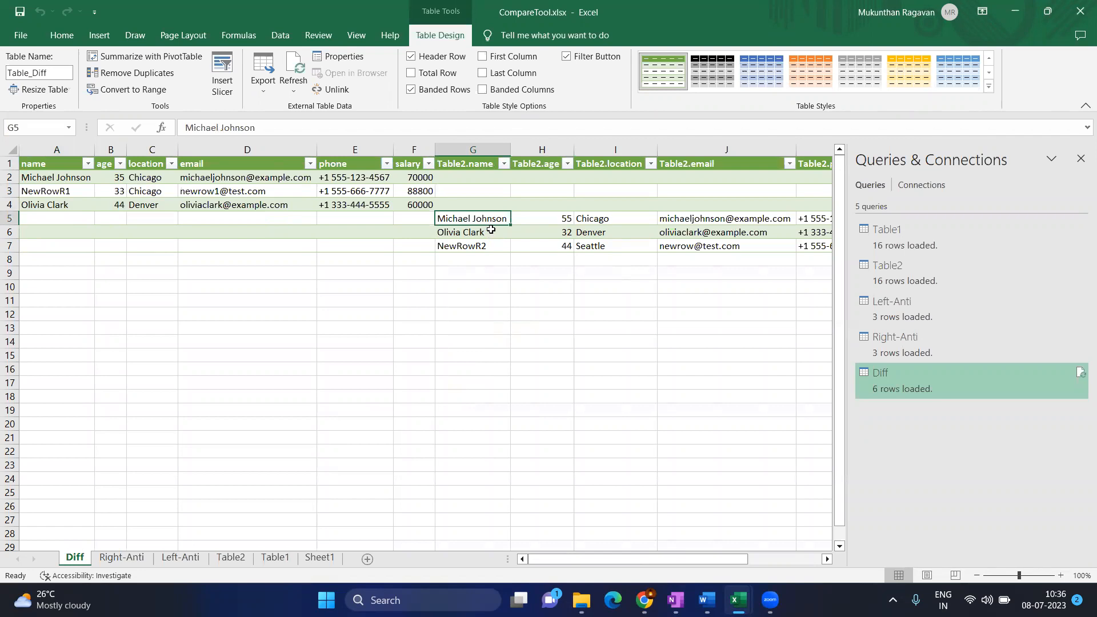
click(547, 223)
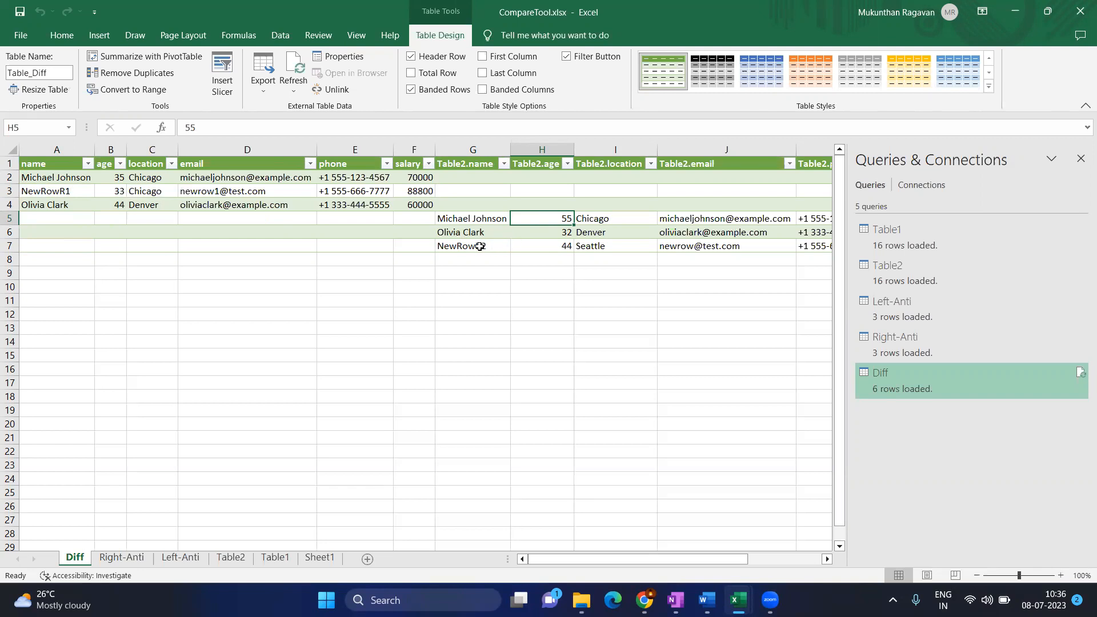
click(482, 246)
key(alt+Tab)
key(alt+Tab)
key(alt+Tab)
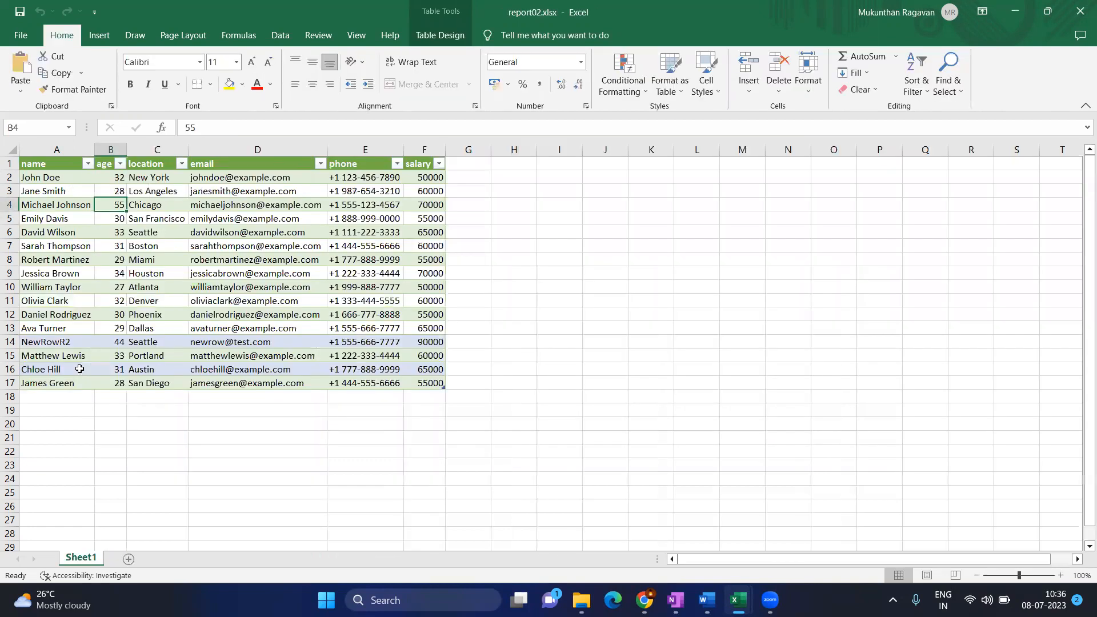
click(39, 346)
key(alt+Tab)
key(alt+Tab)
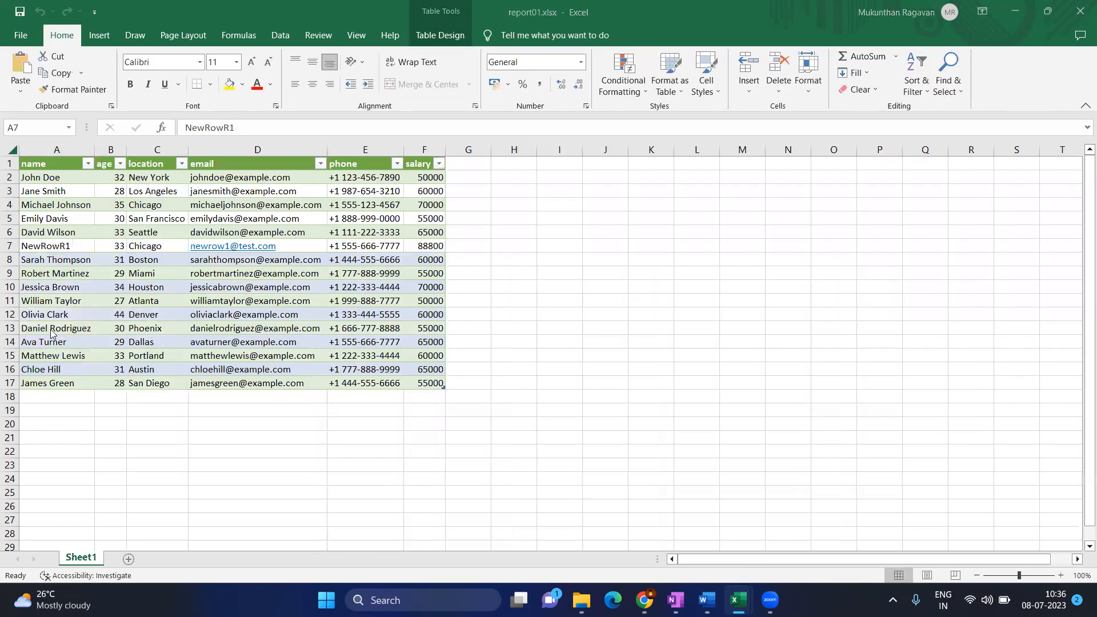
click(72, 247)
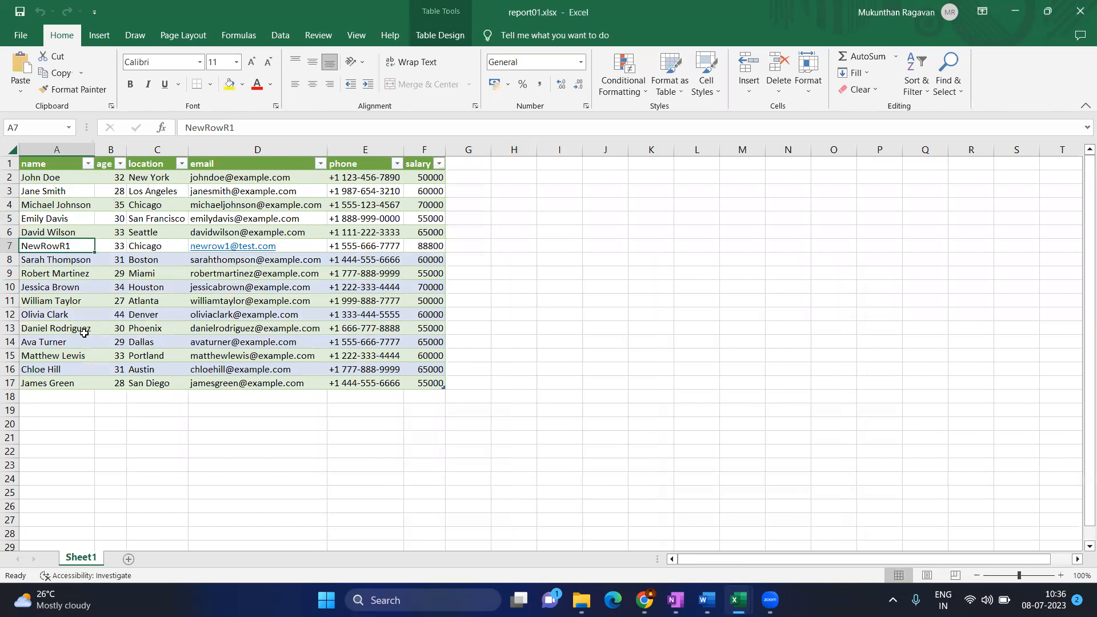
key(alt+Tab)
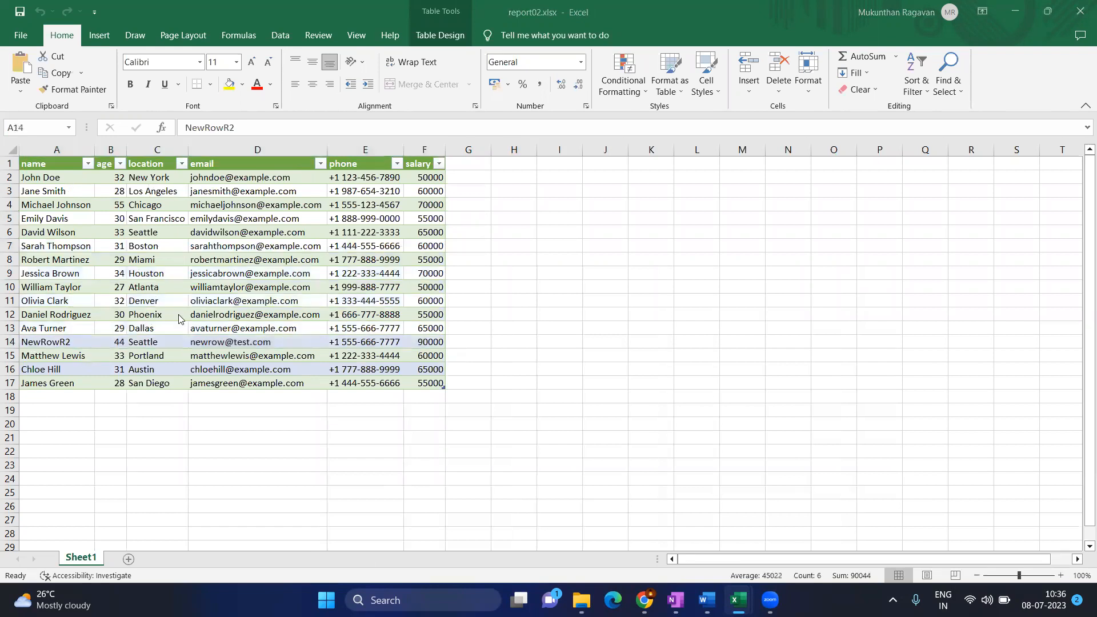
key(alt+Tab)
key(alt+Tab)
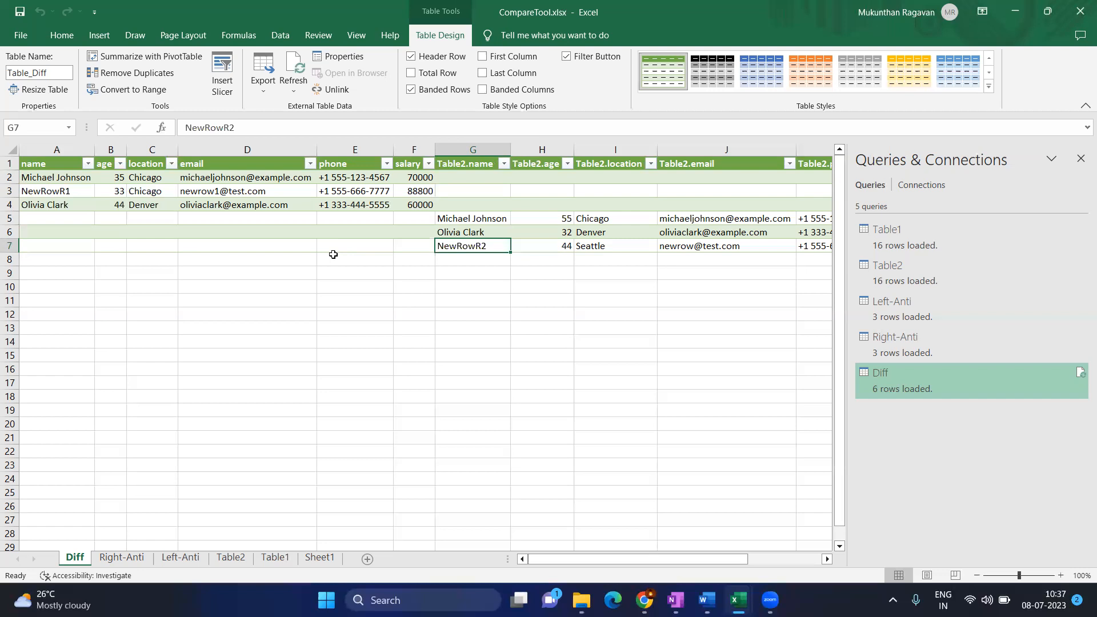
- Add a row below the report01 table with name Test Demo, age 33 and location Bangalore
key(alt+Tab)
key(alt+Tab)
click(81, 395)
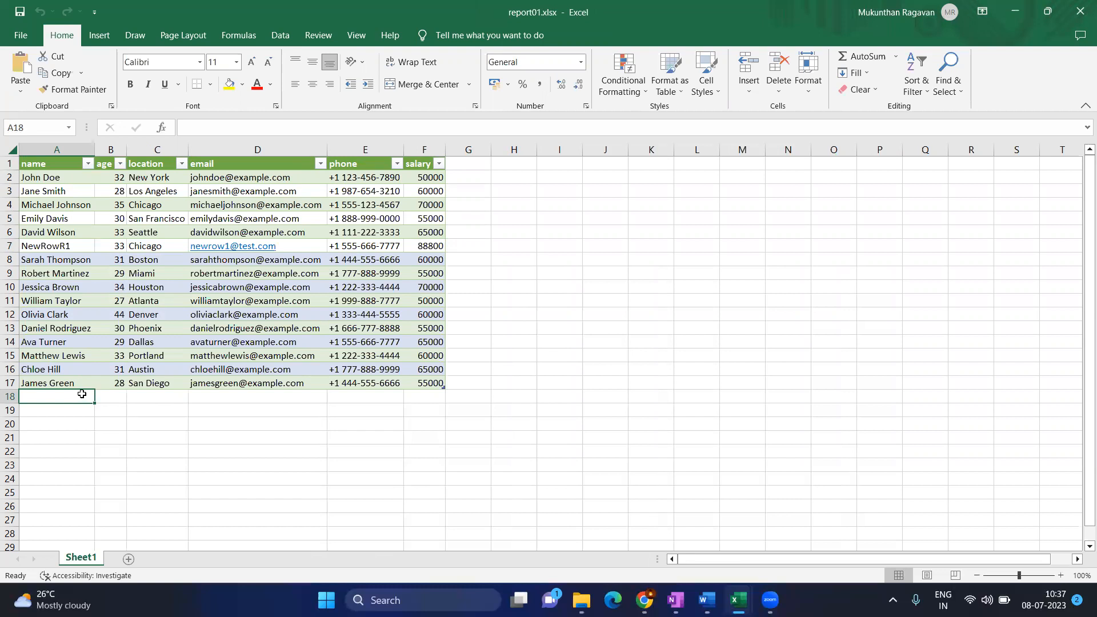
text(Test Demo)
key(Tab)
text(33)
key(Tab)
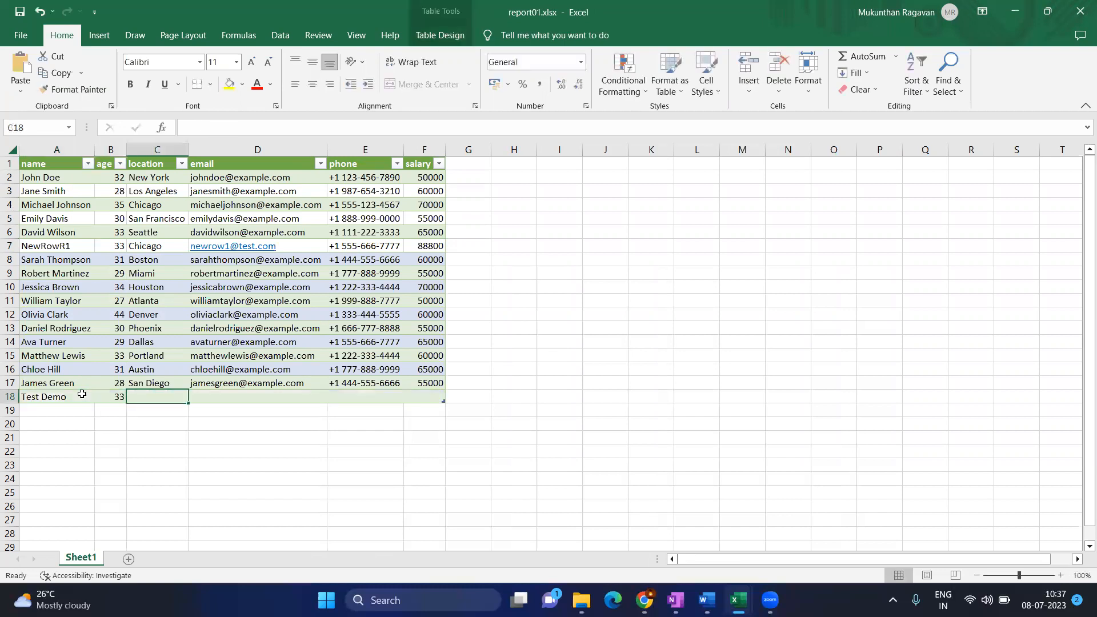
text(India)
key(BackSpace)
key(BackSpace)
key(BackSpace)
key(BackSpace)
key(BackSpace)
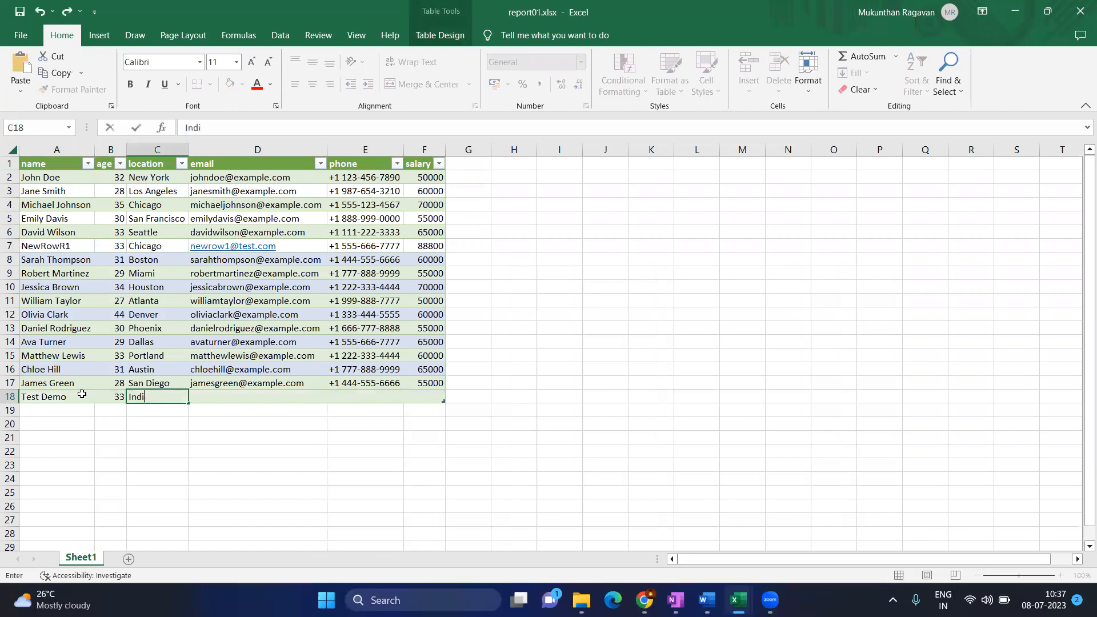
text(Banagalore)
key(Tab)
- Complete the Test Demo row with a sample email, the phone number from the row above and salary 88800
text(te)
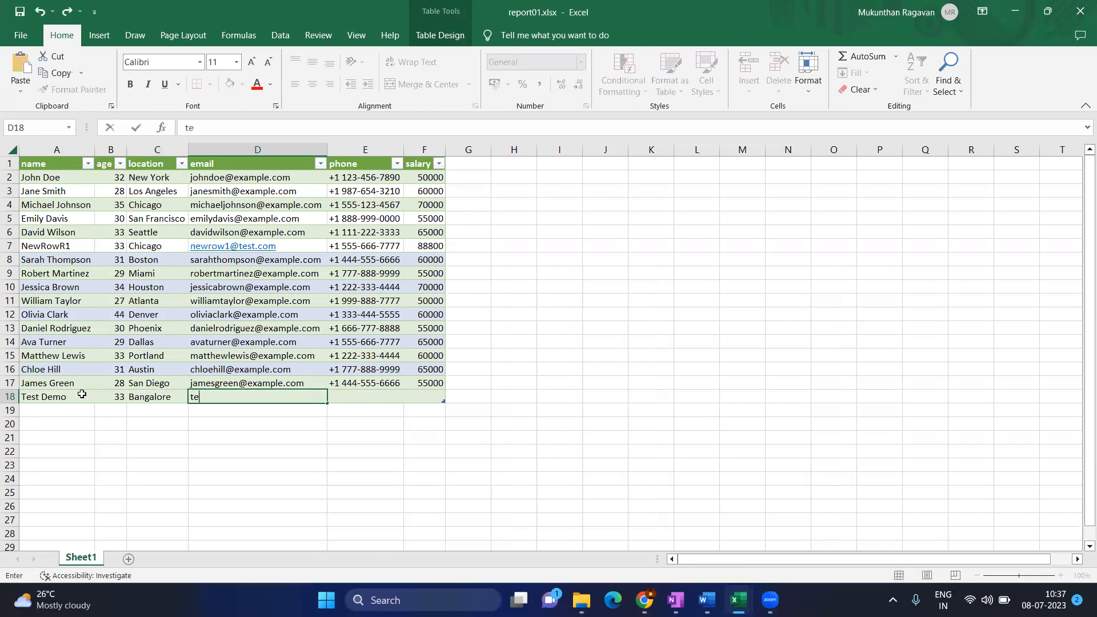
text(st@dsgs)
key(Tab)
key(ctrl+v)
key(Tab)
text(88800)
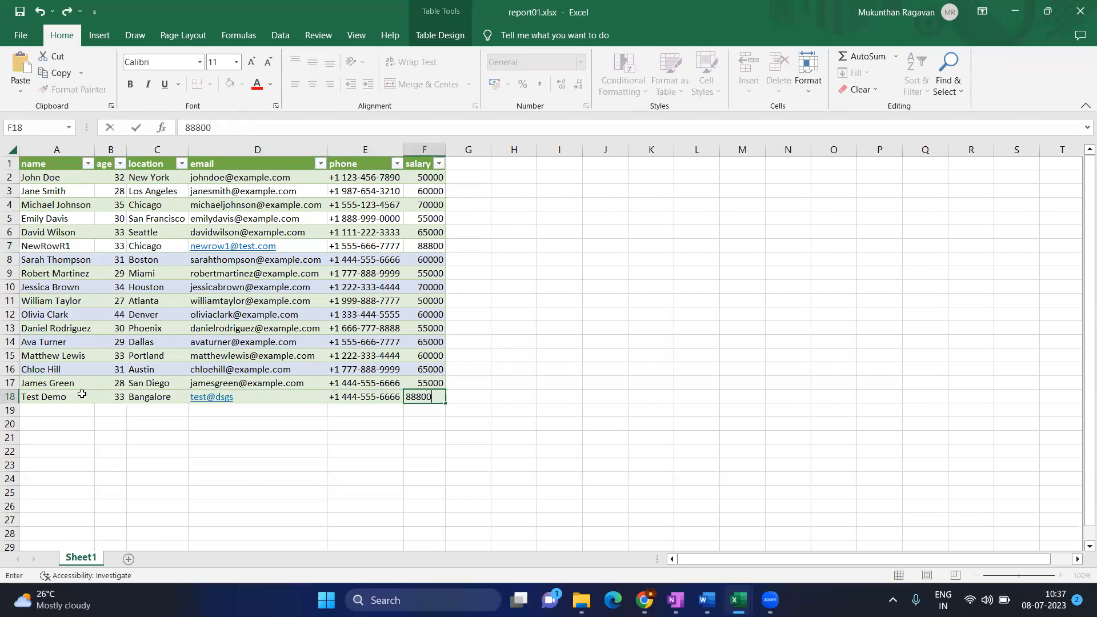
key(Tab)
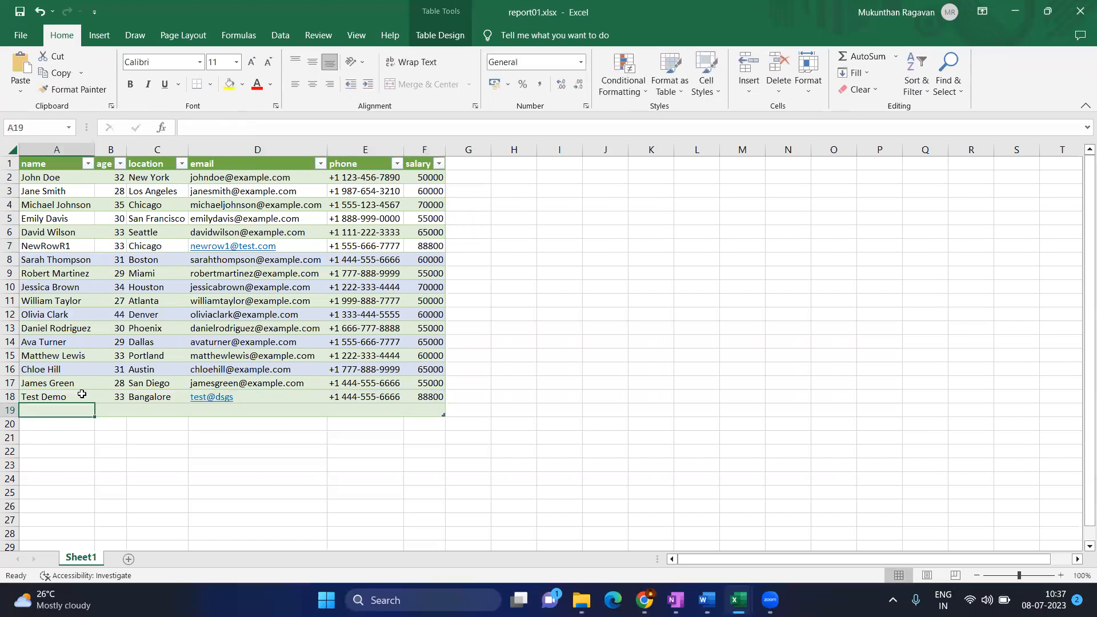
- Switch to the CompareTool workbook and refresh all of its queries
key(alt+Tab)
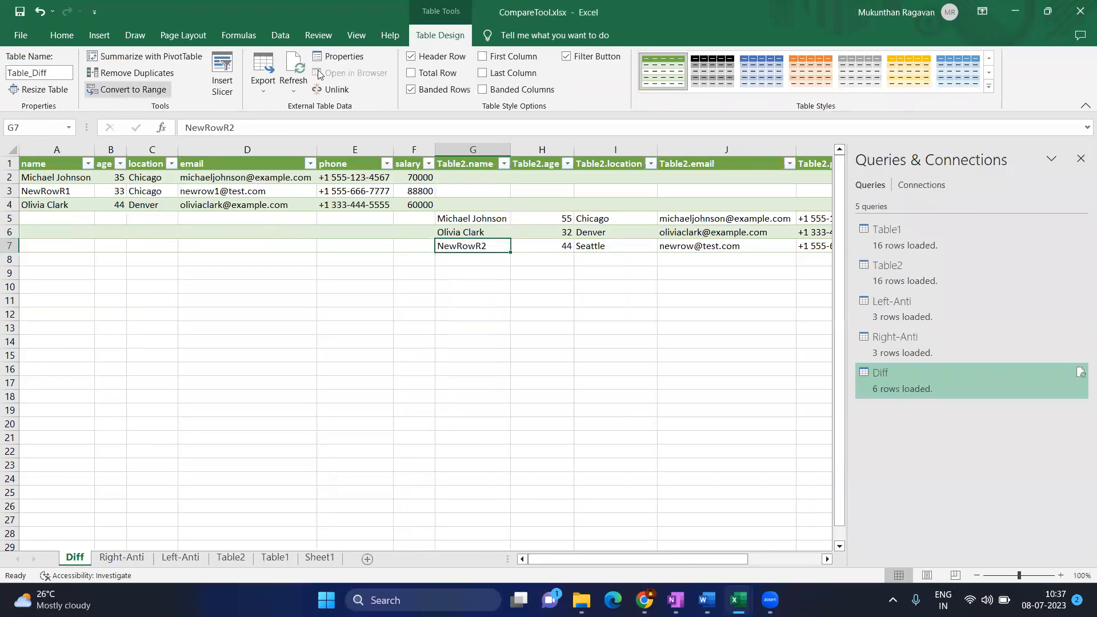
click(294, 85)
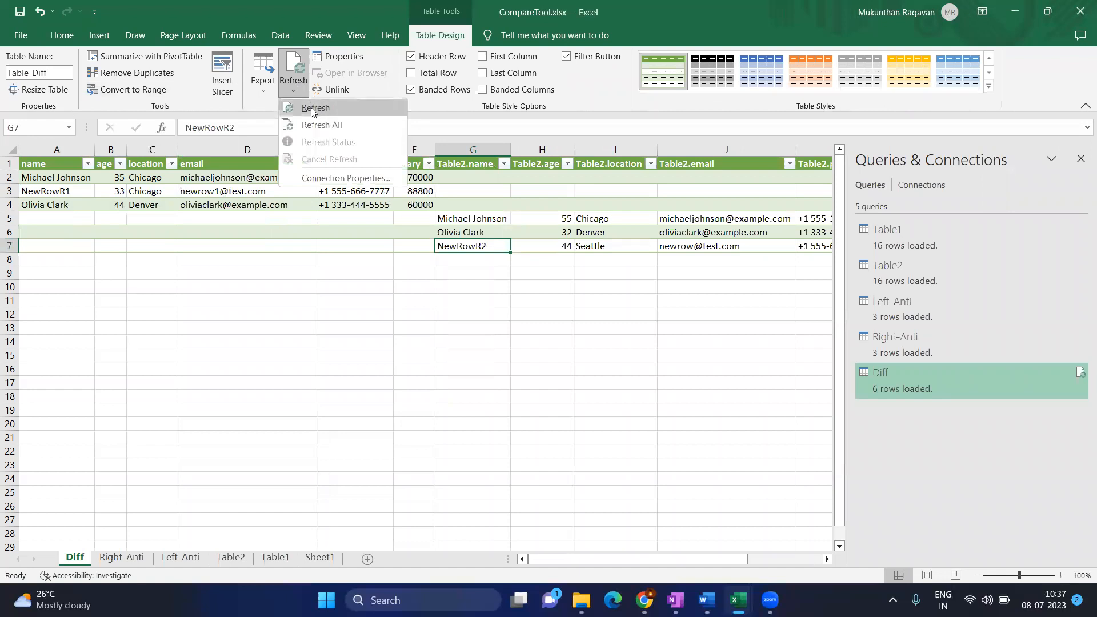
click(320, 124)
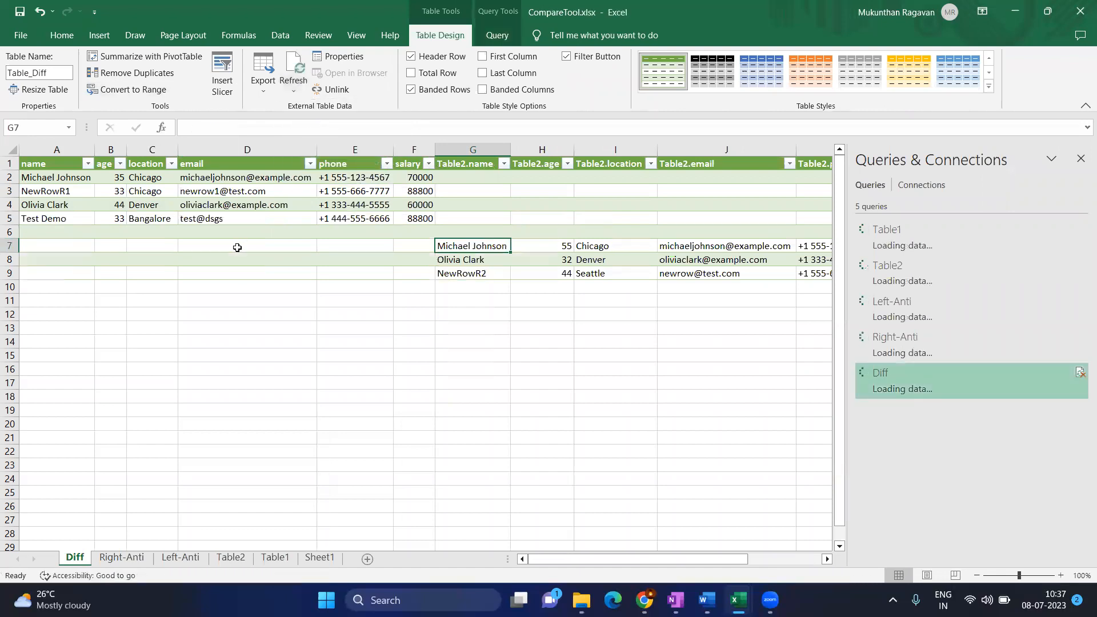